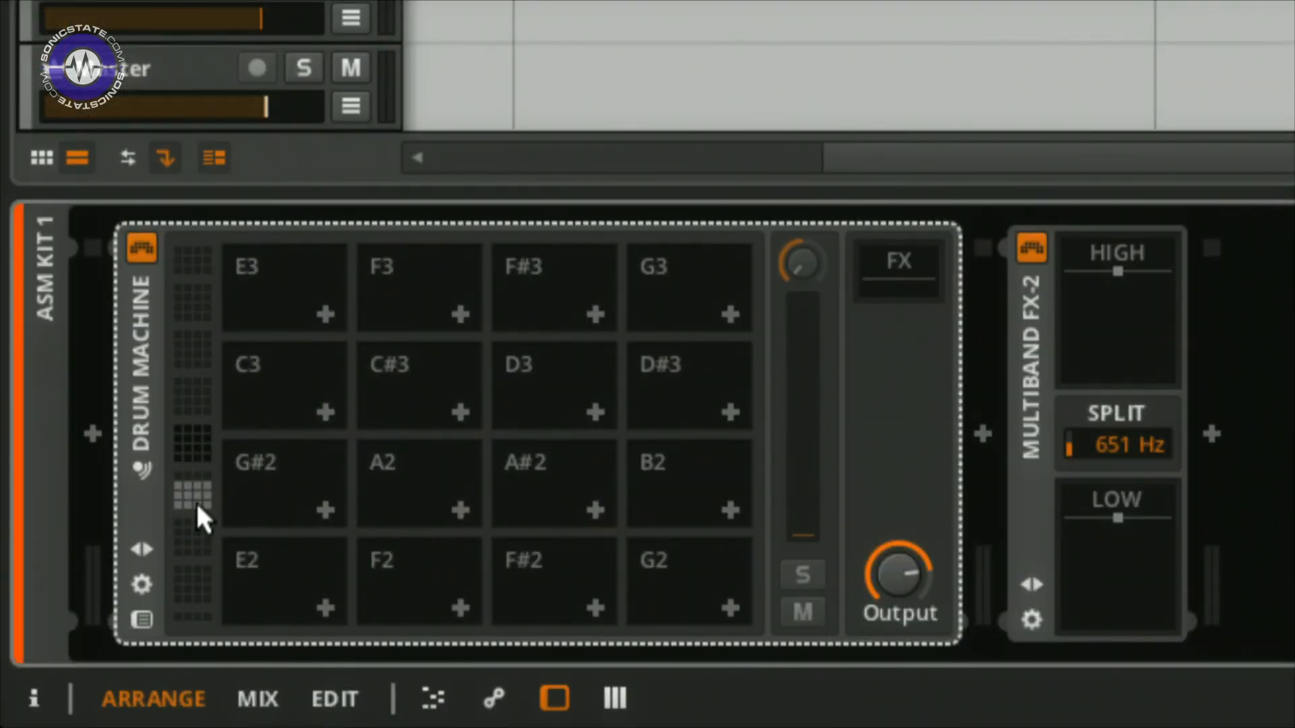
- Show the lower pad bank of ASM Kit 1's Drum Machine and open the Kick 02 pad's Sampler
left_click(198, 507)
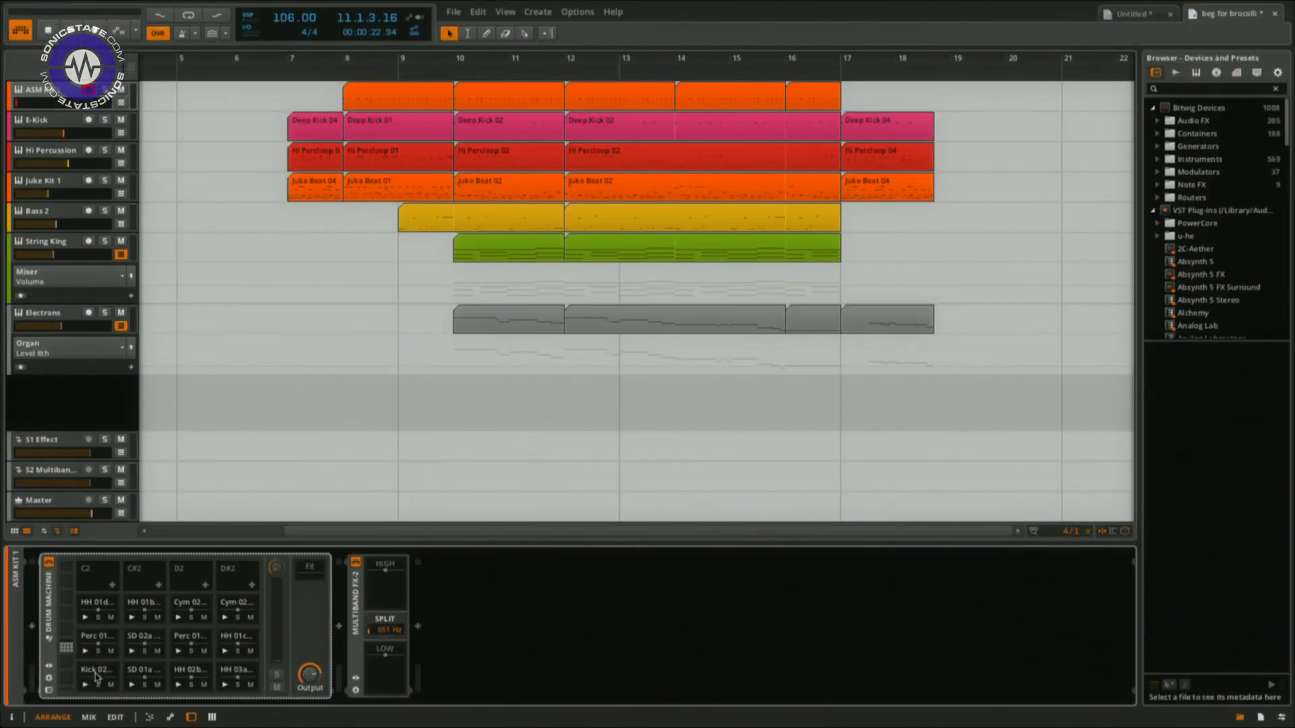
left_click(101, 671)
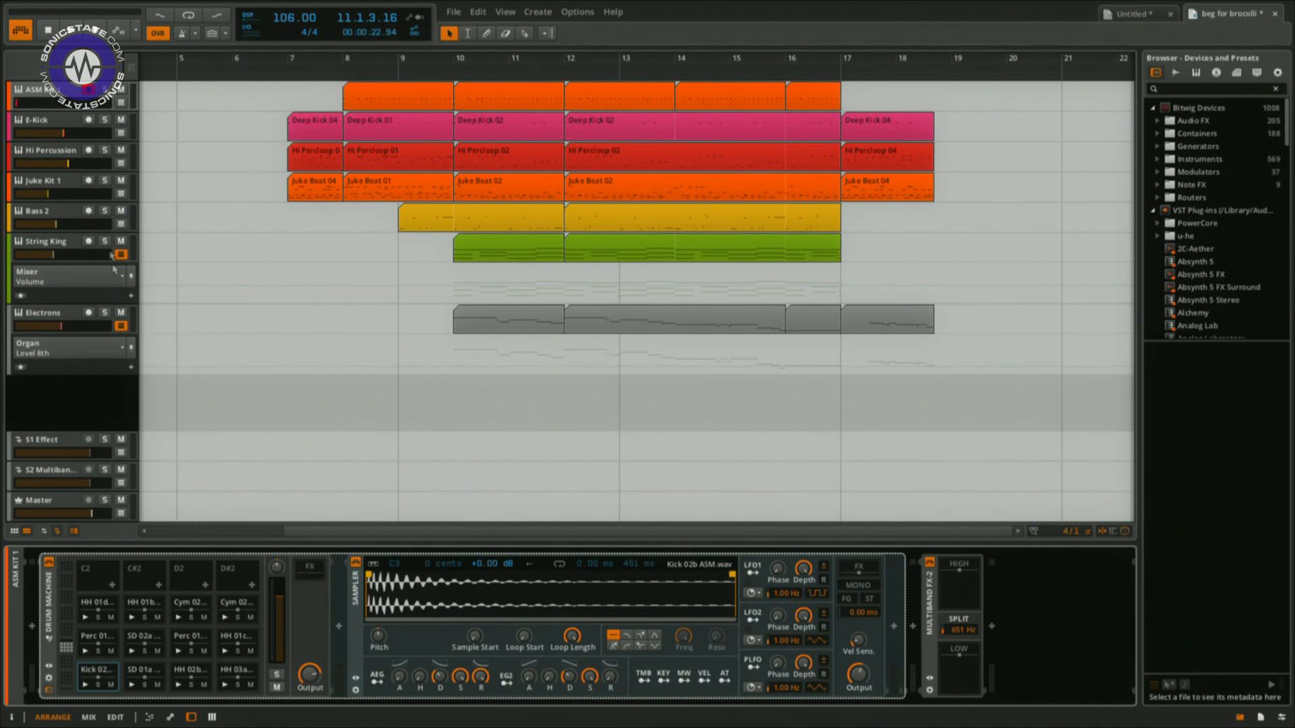
- Inspect the device chains of the E-Kick, Hi Percussion, Juke Kit 1, Bass 2, String King and Electrons tracks
left_click(49, 126)
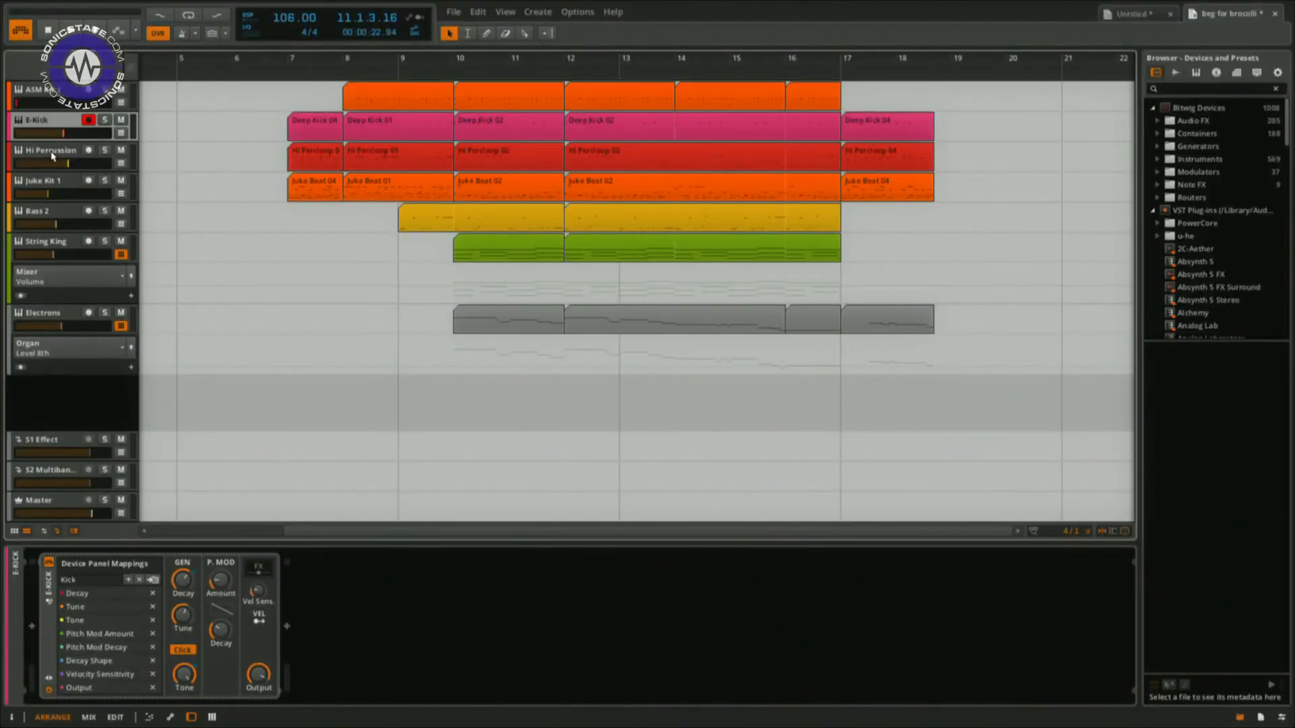
left_click(51, 156)
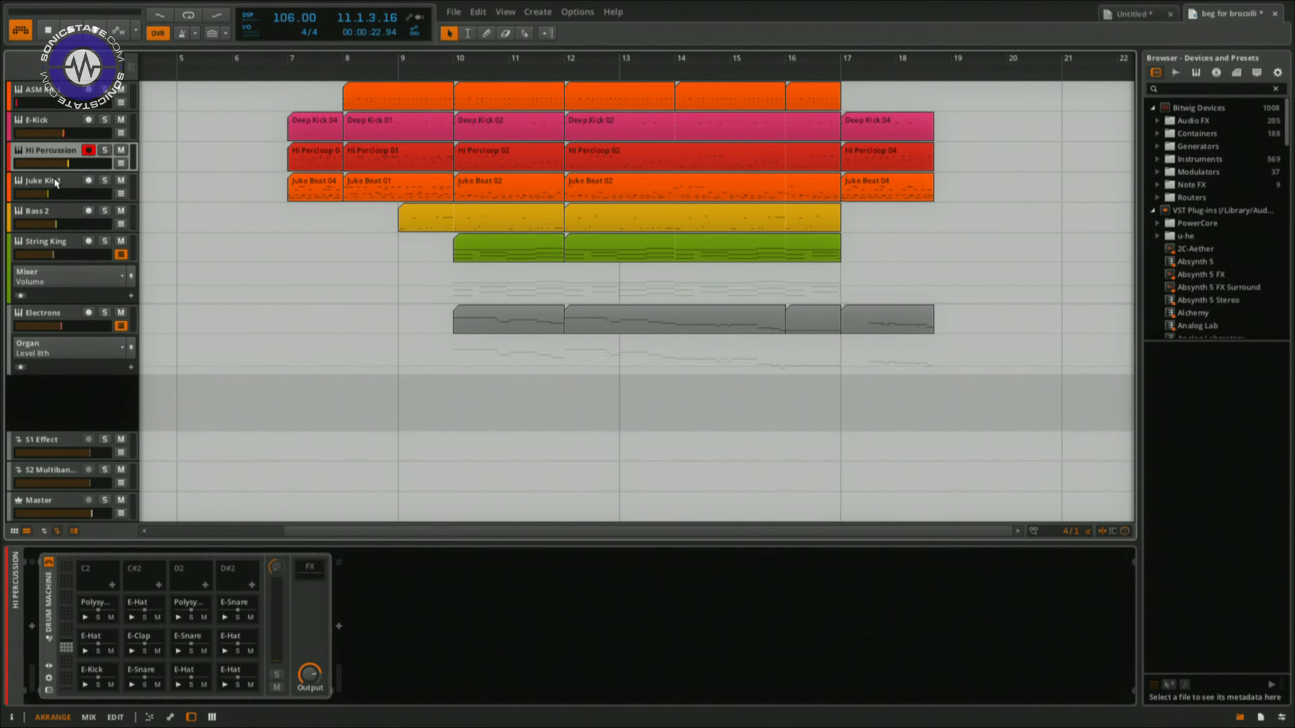
left_click(57, 183)
left_click(51, 211)
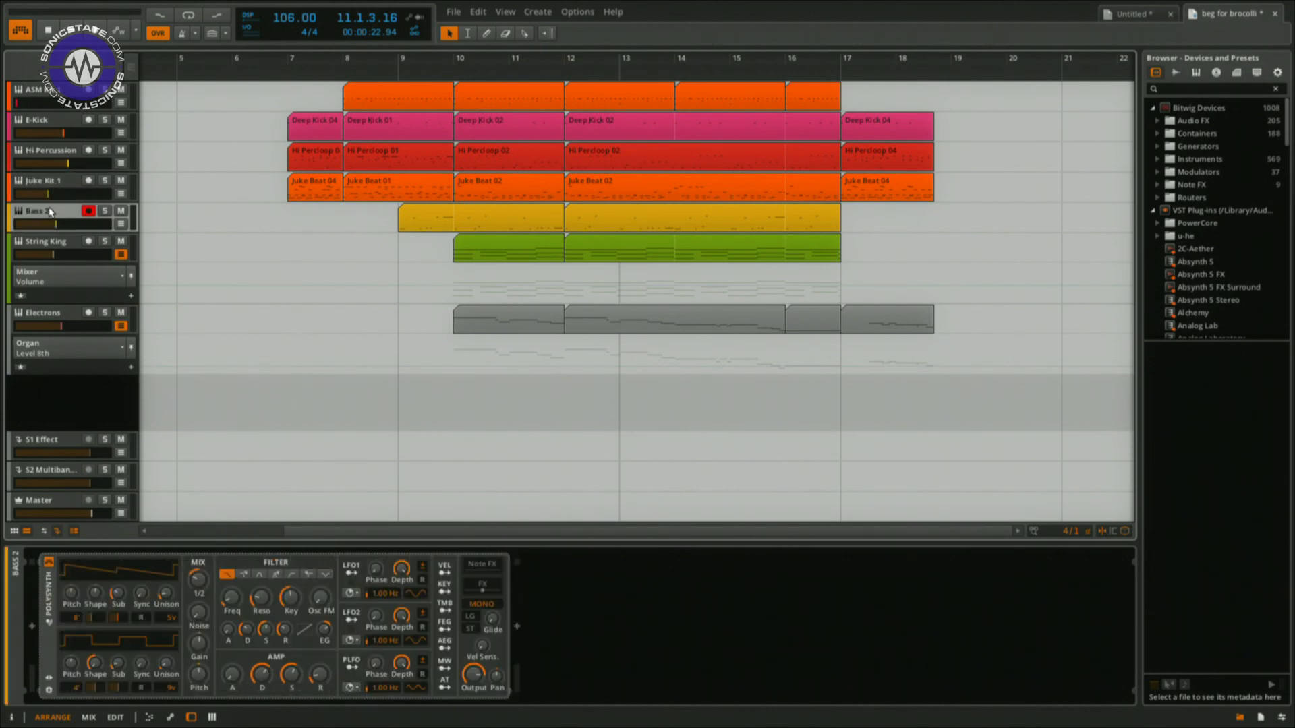
left_click(49, 245)
left_click(48, 215)
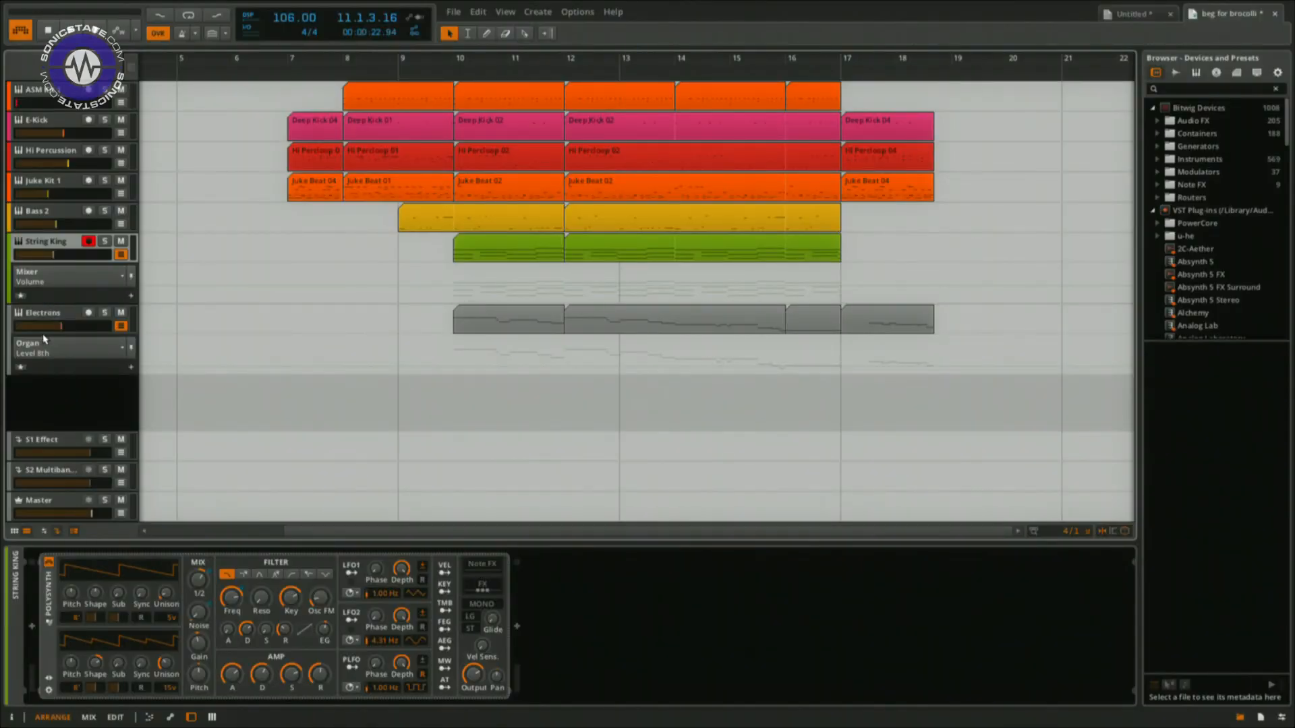
left_click(48, 313)
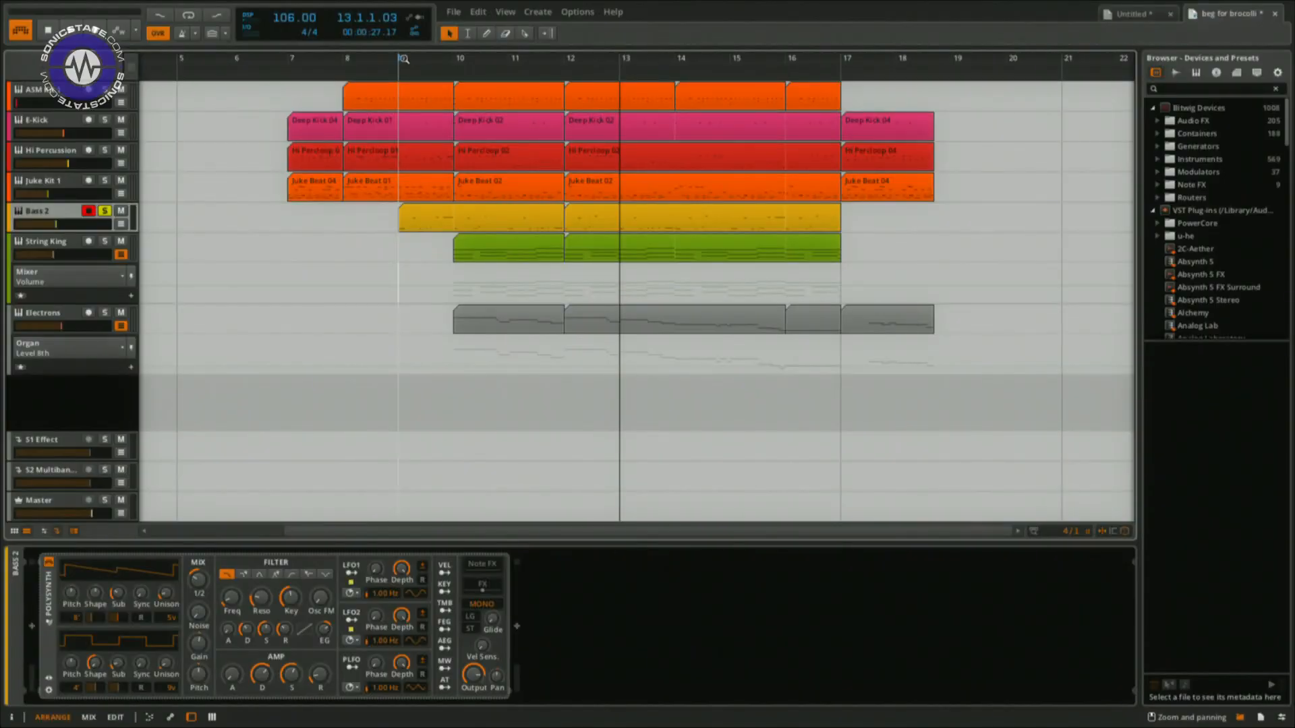
- Set the arranger loop range from bar 9 to bar 12 and audition the soloed Bass 2 track
left_click_drag(403, 61, 564, 67)
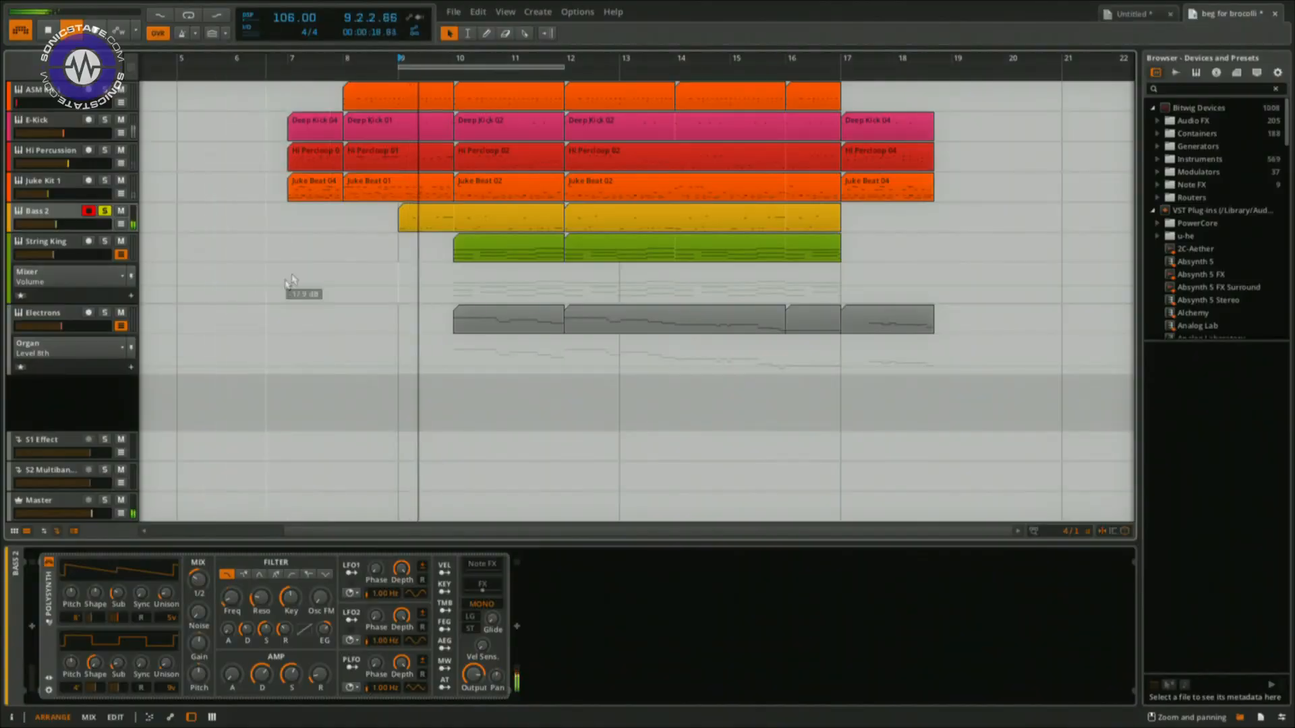
left_click(350, 261)
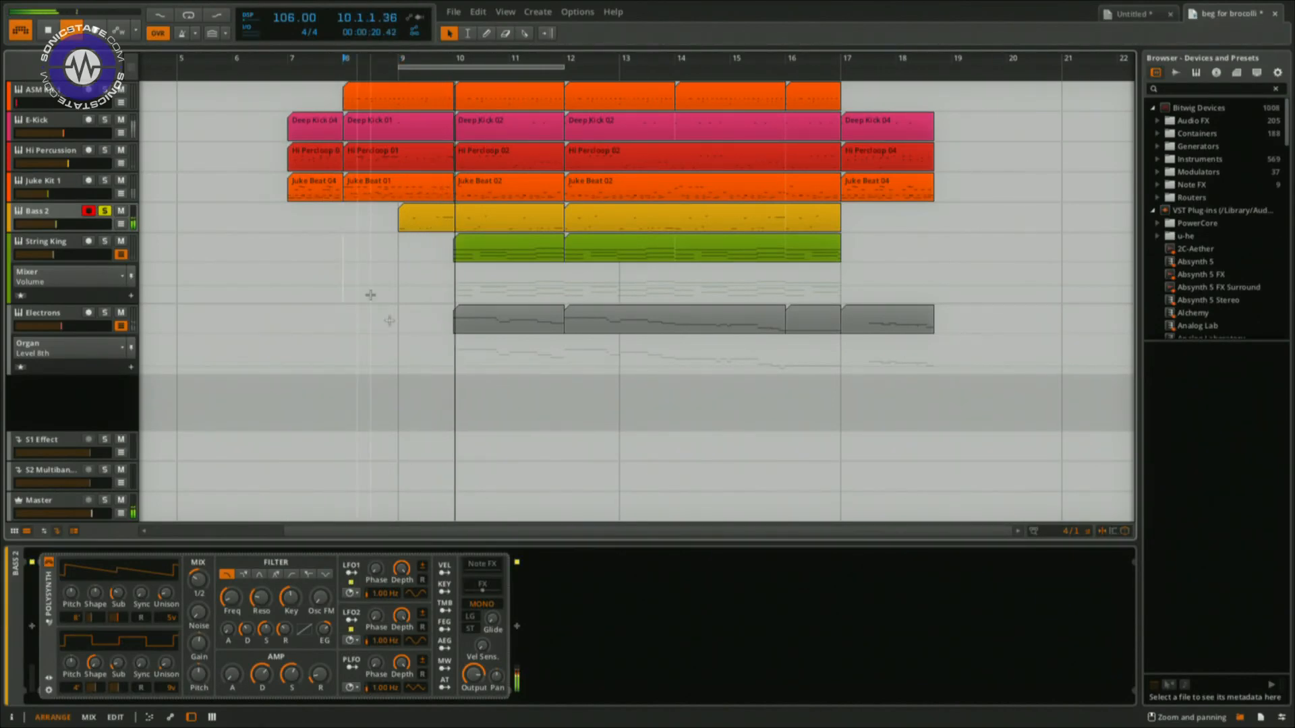
key("space")
key("space")
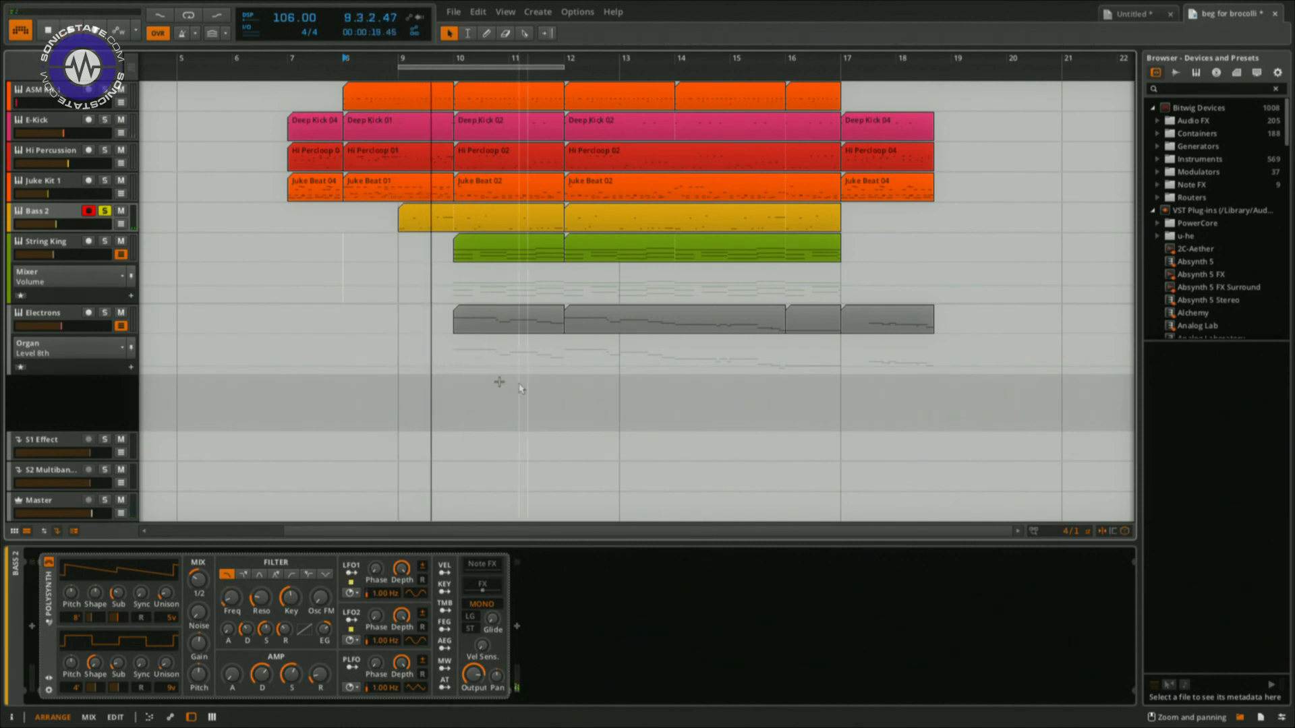
left_click(397, 292)
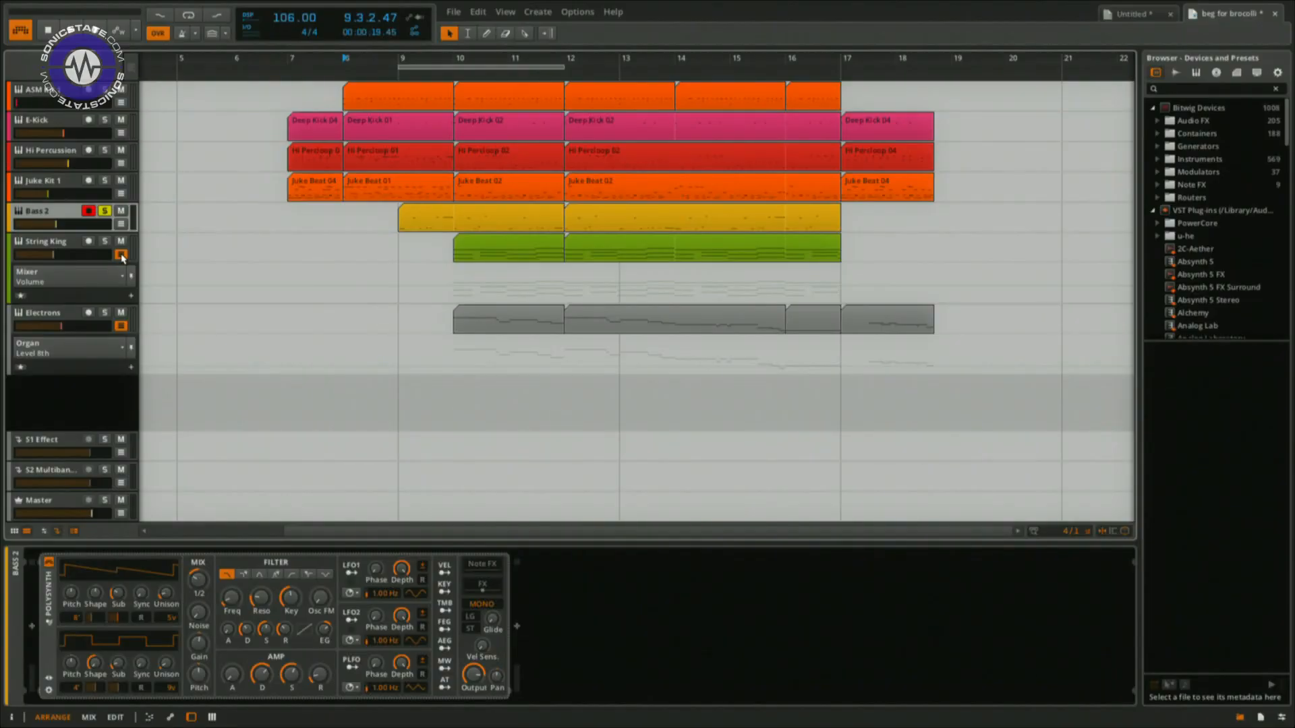
- Hide the automation lanes of the String King and Electrons tracks
left_click(121, 255)
left_click(122, 255)
left_click(121, 255)
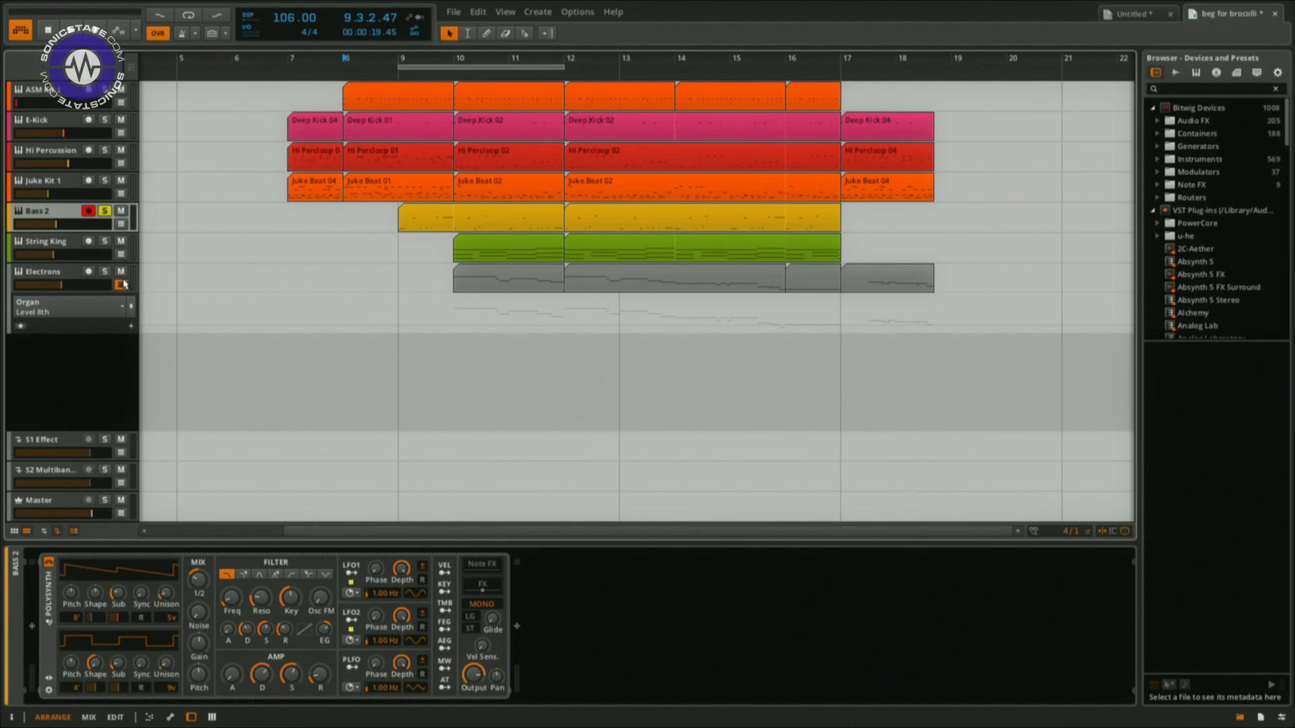
left_click(122, 285)
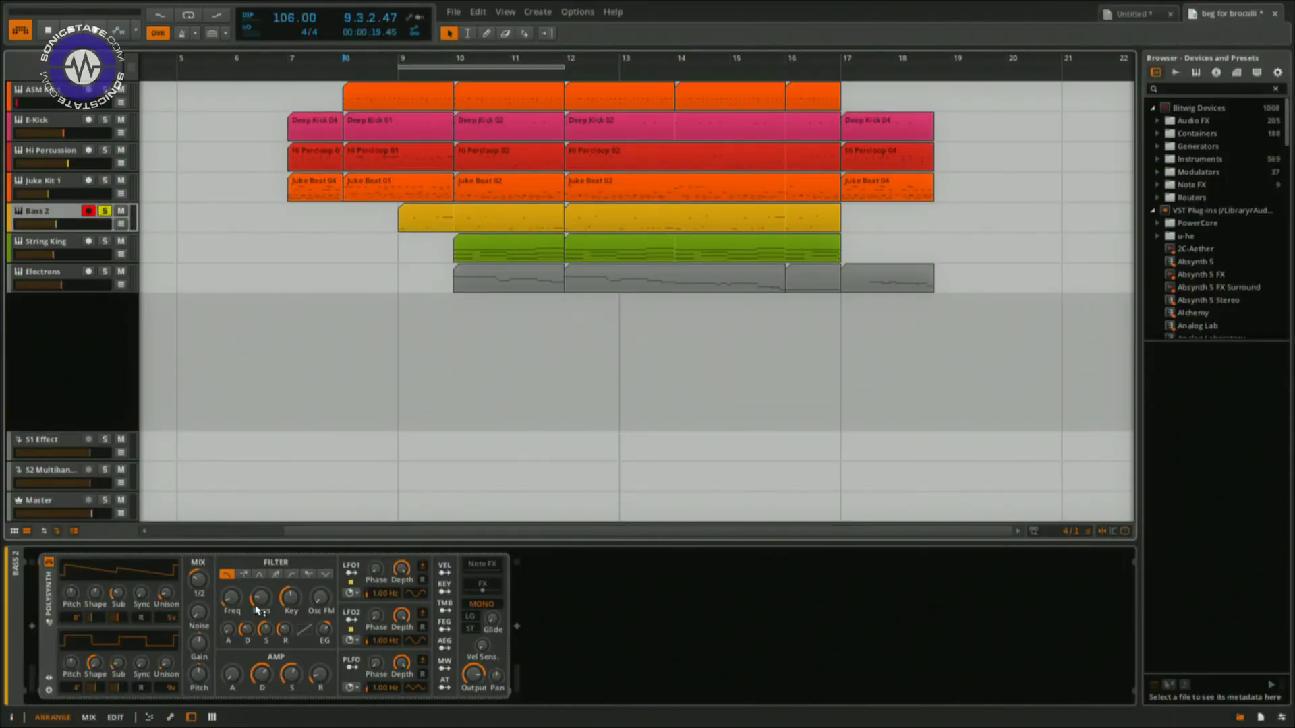
- Adjust the shape and sub amounts of the first oscillator in Bass 2's Polysynth
left_click(95, 595)
mouse_move(95, 593)
left_mouse_down()
mouse_move(95, 639)
mouse_move(95, 580)
left_mouse_up()
left_click_drag(95, 629, 95, 652)
left_click(114, 596)
left_click_drag(118, 593, 117, 592)
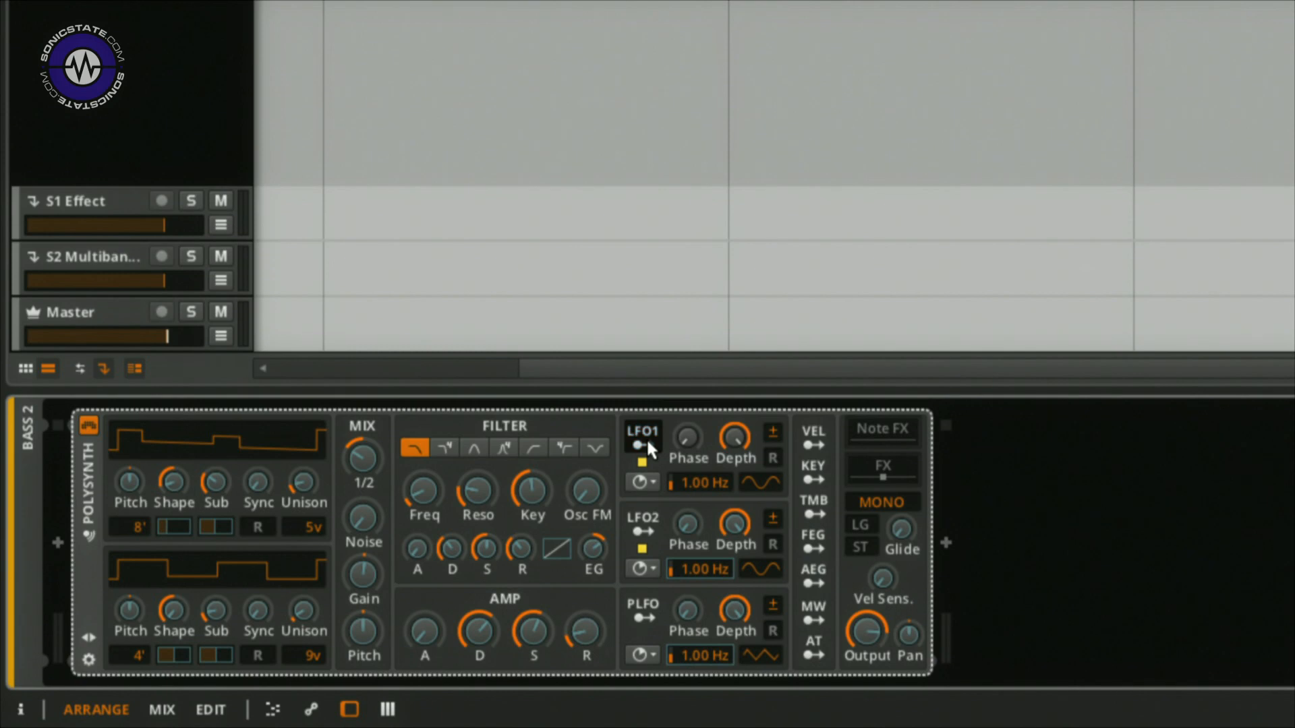
- Map LFO1 to the Polysynth's filter frequency and adjust the modulation amount
left_click(644, 445)
left_click_drag(403, 493, 429, 489)
left_click_drag(413, 499, 413, 489)
left_click_drag(423, 496, 418, 490)
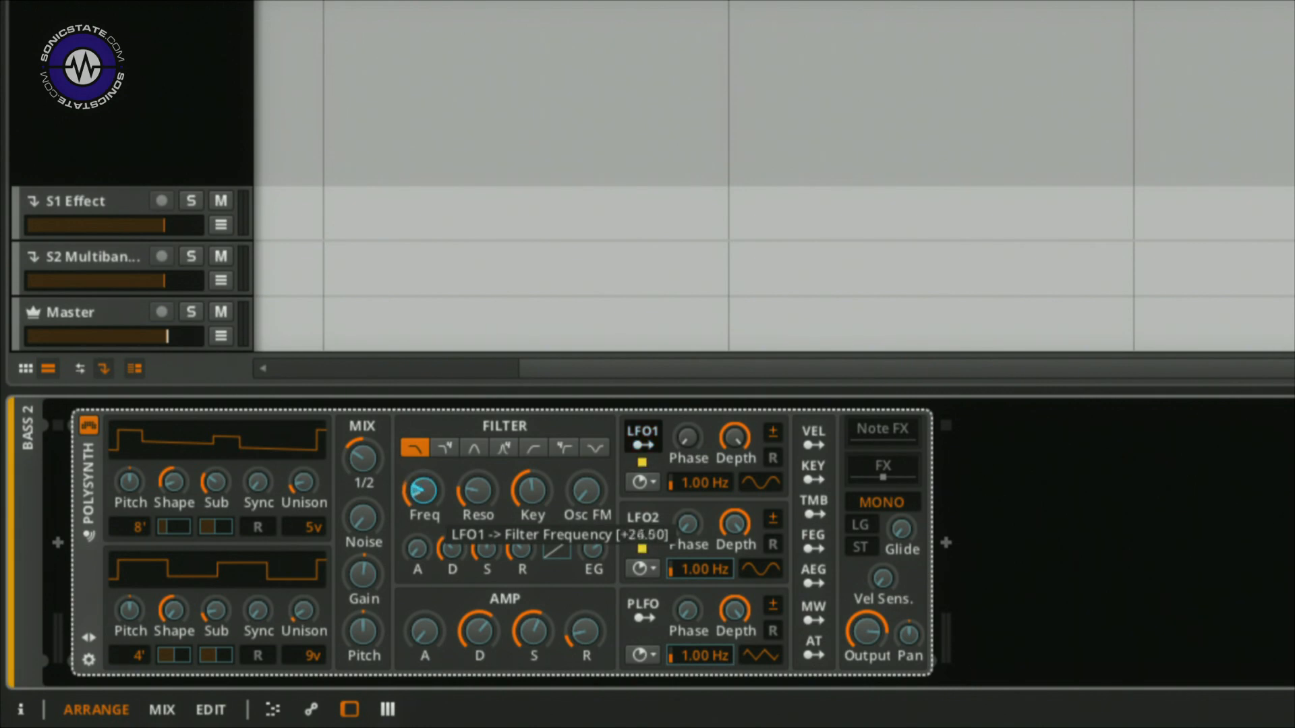
left_click_drag(424, 490, 424, 423)
mouse_move(423, 491)
left_mouse_down()
mouse_move(424, 459)
mouse_move(424, 497)
left_mouse_up()
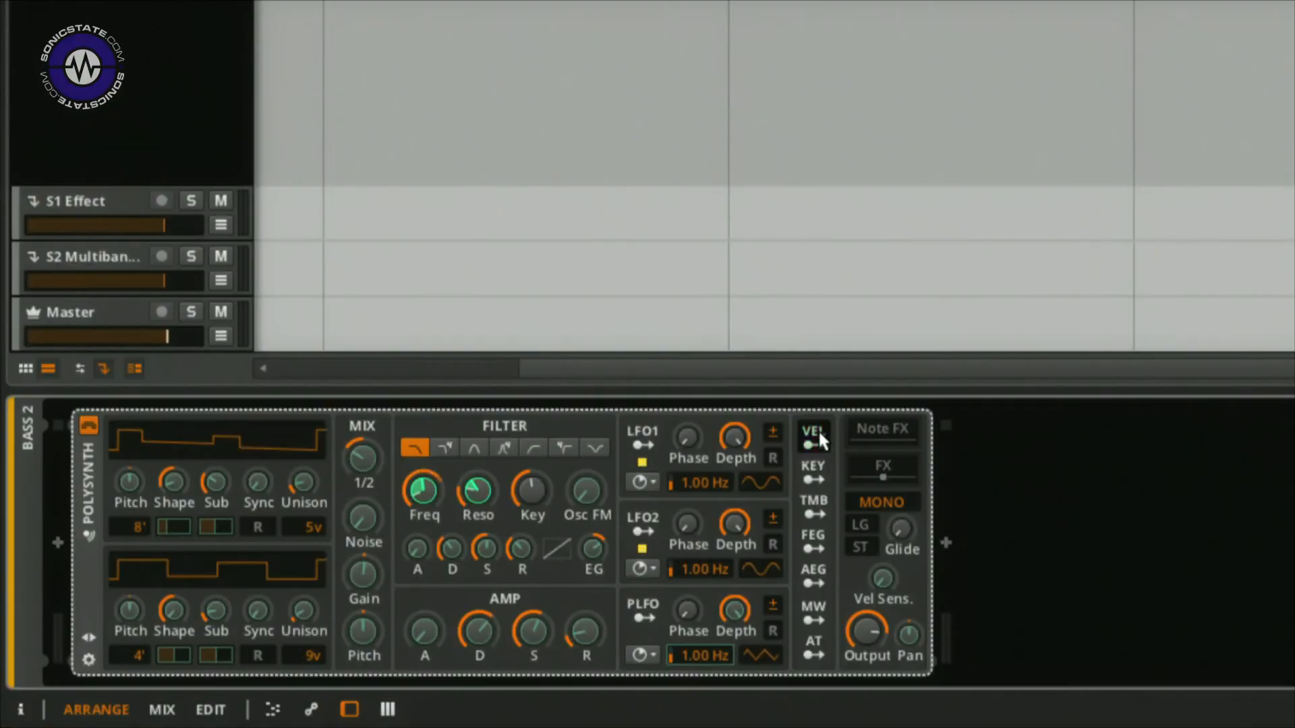
- Try velocity as a modulation source for the pitch of the Polysynth's two oscillators
left_click(819, 437)
left_click(128, 481)
left_click_drag(128, 480, 128, 445)
left_click(129, 611)
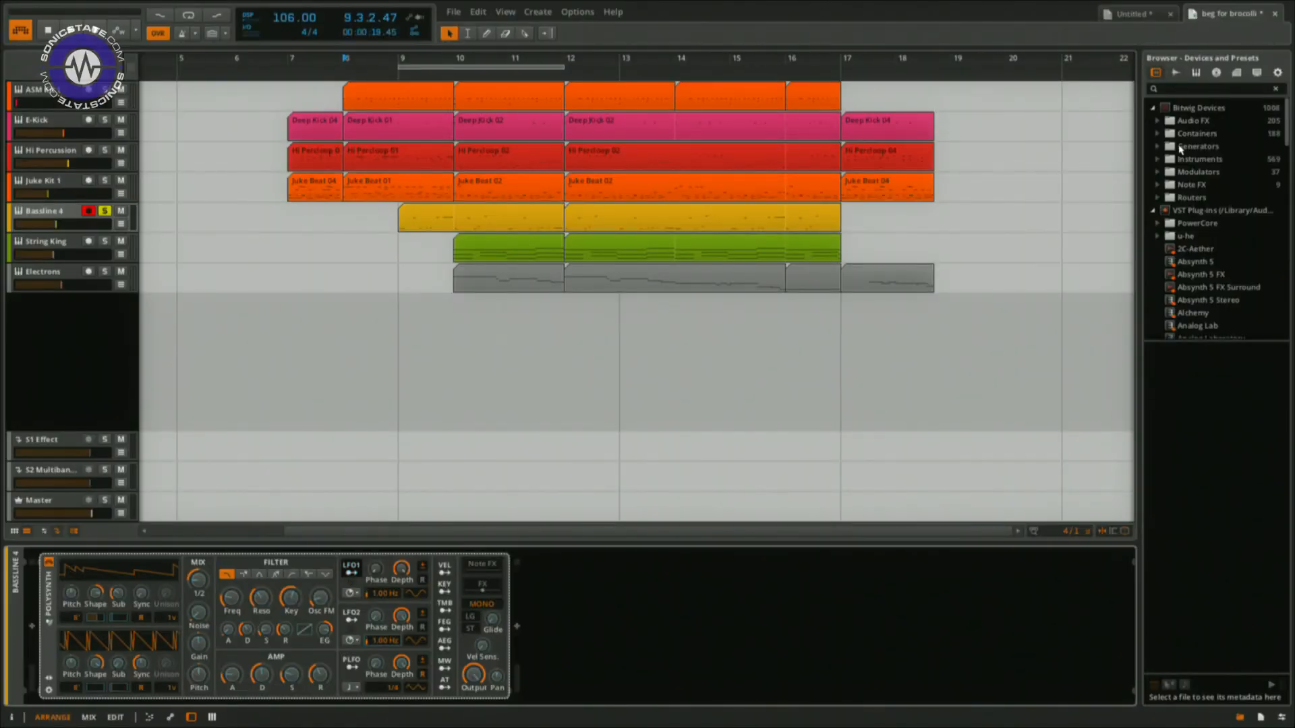
- List the Polysynth presets among the Bitwig instruments in the browser
left_click(1157, 160)
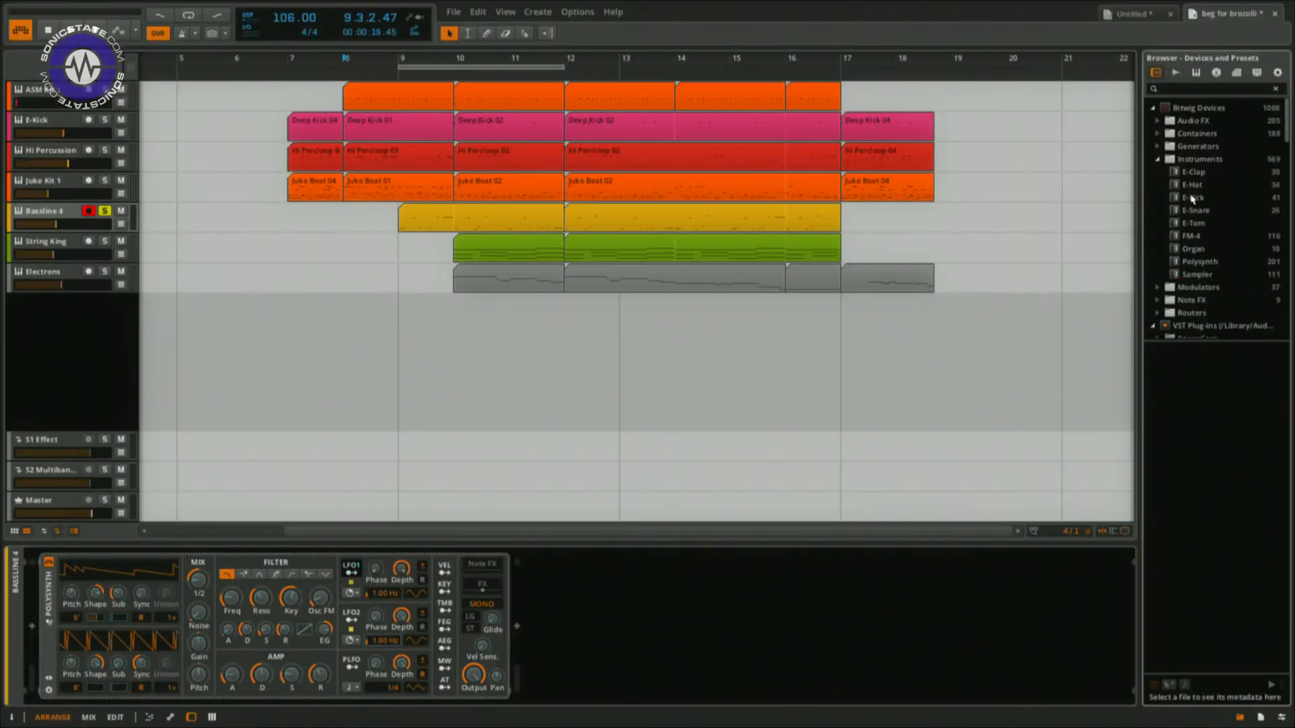
left_click(1200, 261)
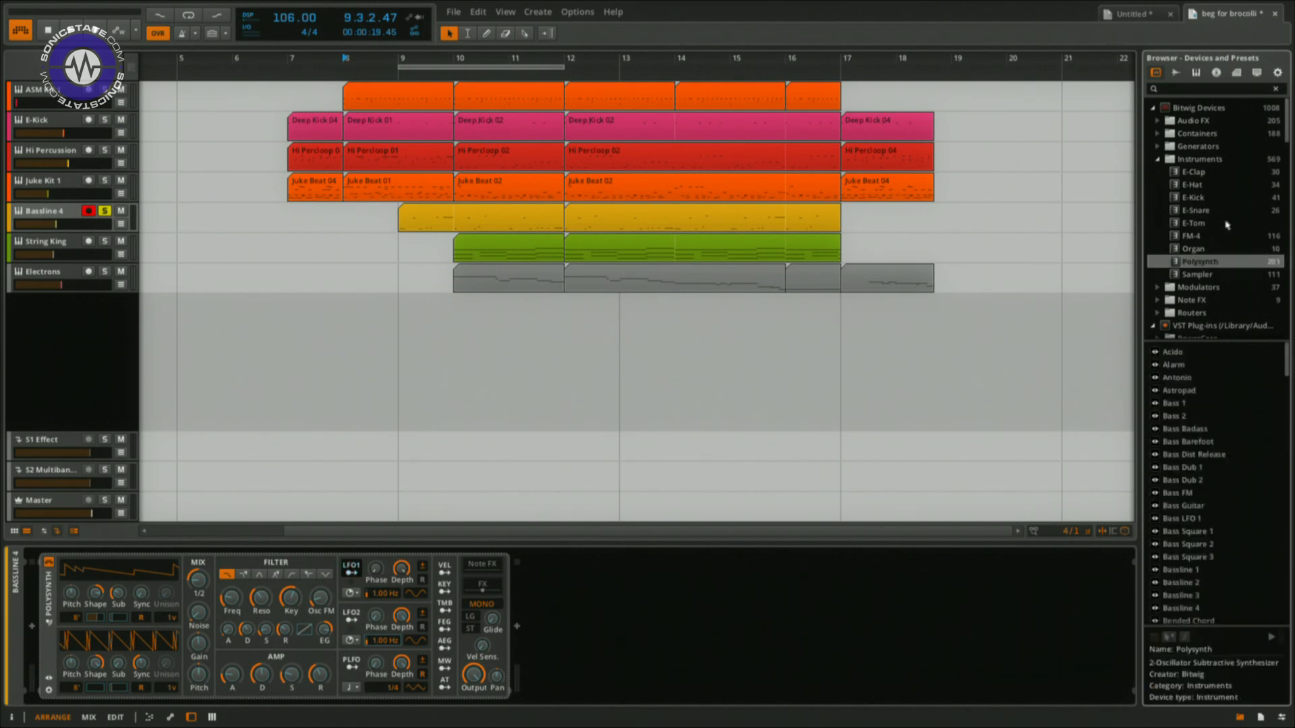
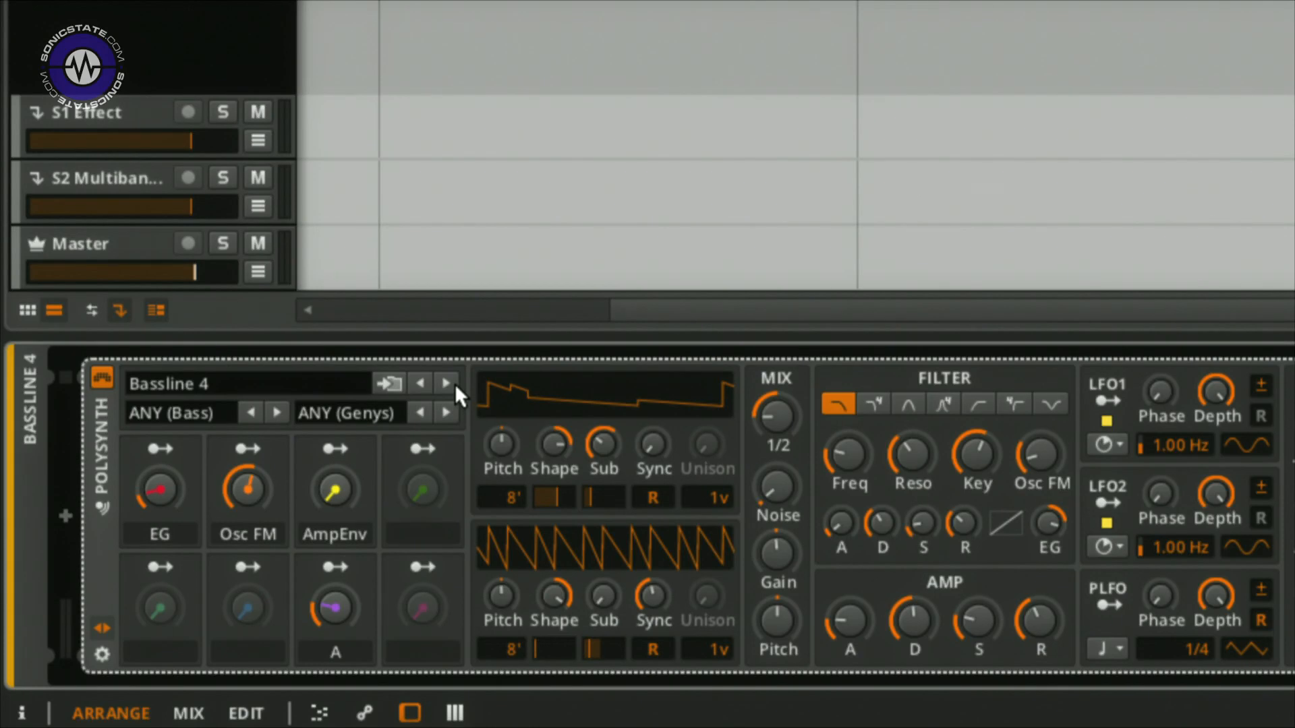
- Step forward through the Polysynth presets from Bassline 4 to Chaos and browse the full preset list
left_click(455, 383)
left_click(455, 383)
left_click(455, 384)
left_click(455, 384)
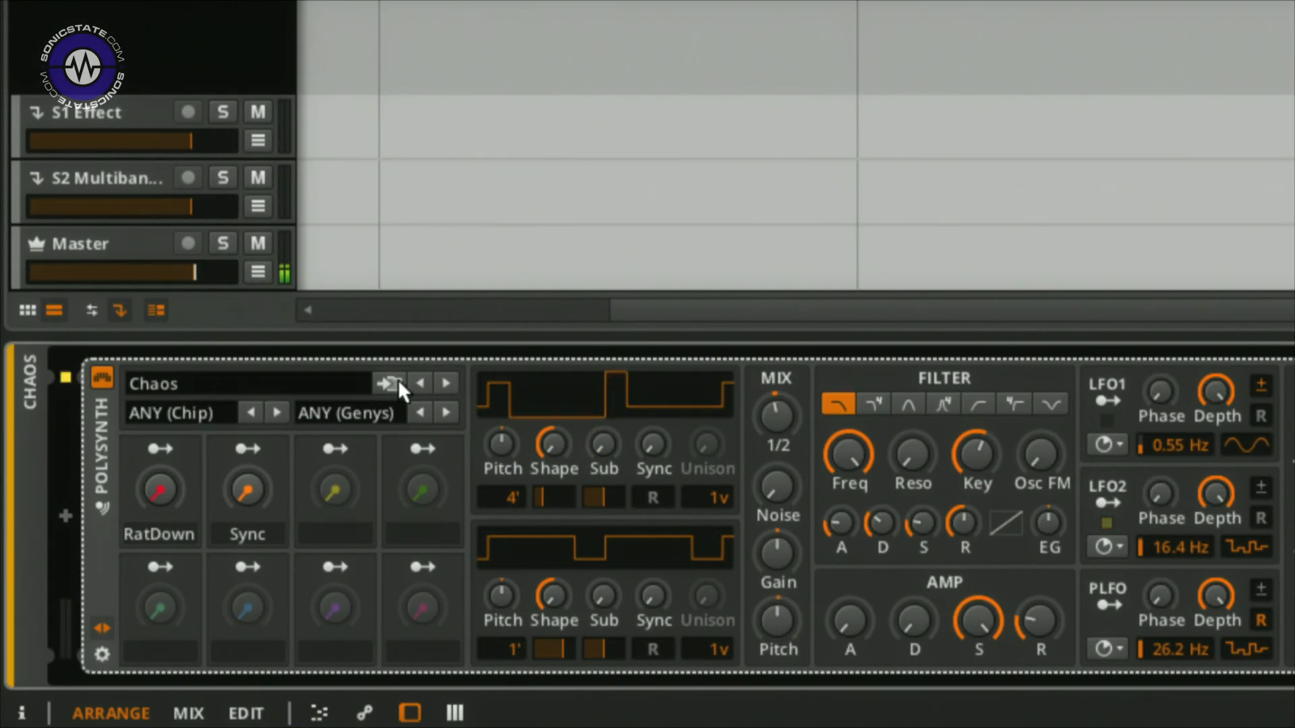
left_click(338, 378)
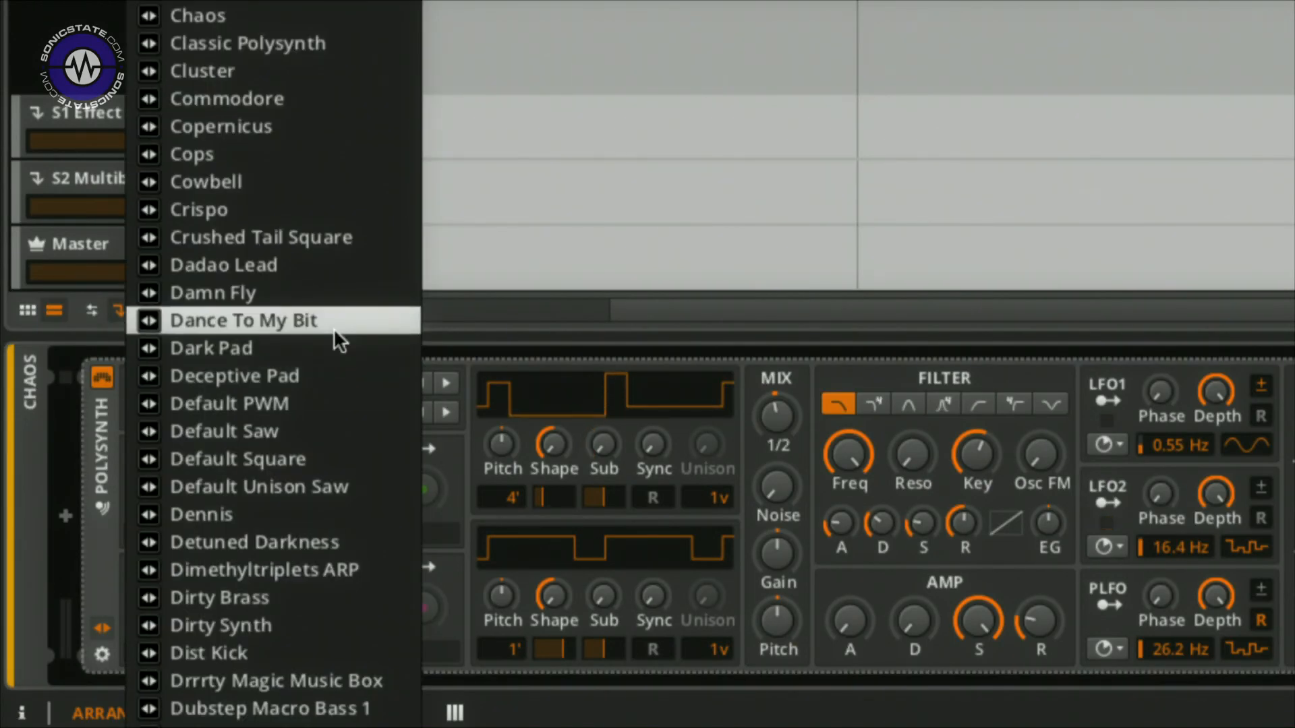
scroll(334, 328, "down", 8)
scroll(333, 328, "down", 5)
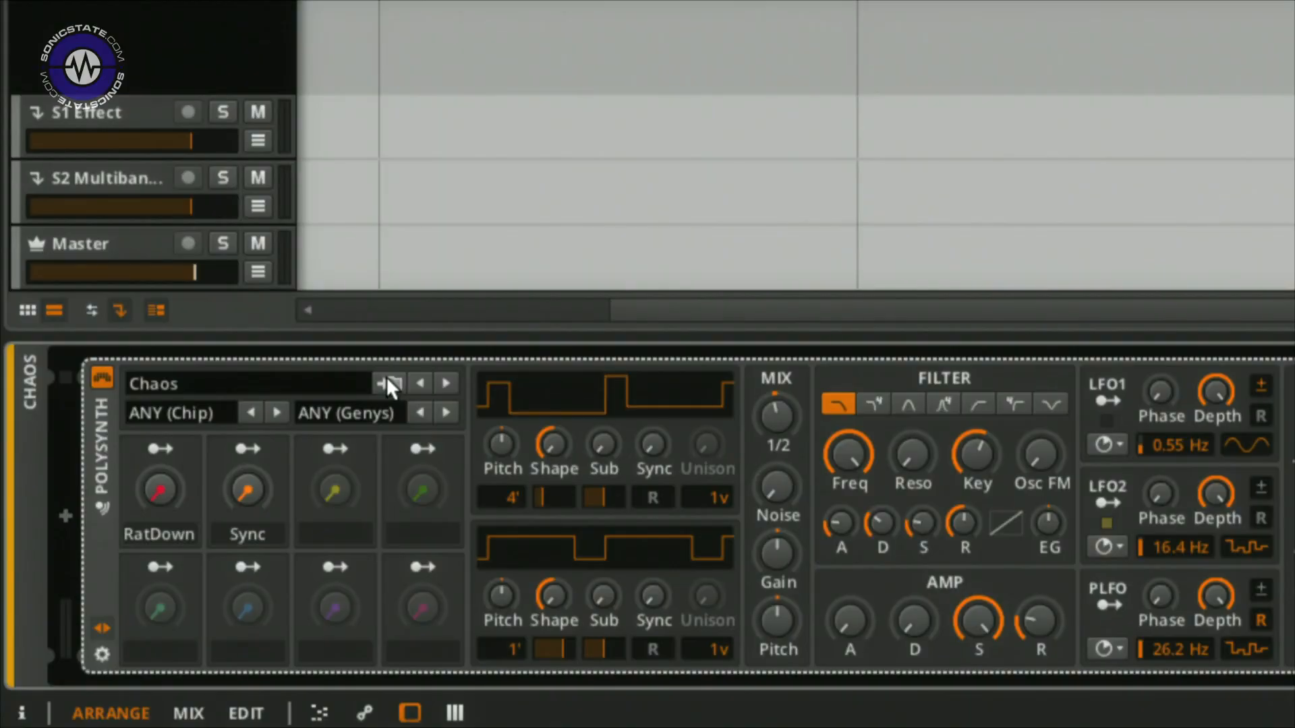
- Save the current Chaos sound as a Polysynth preset, looking through the available preset categories
left_click(386, 376)
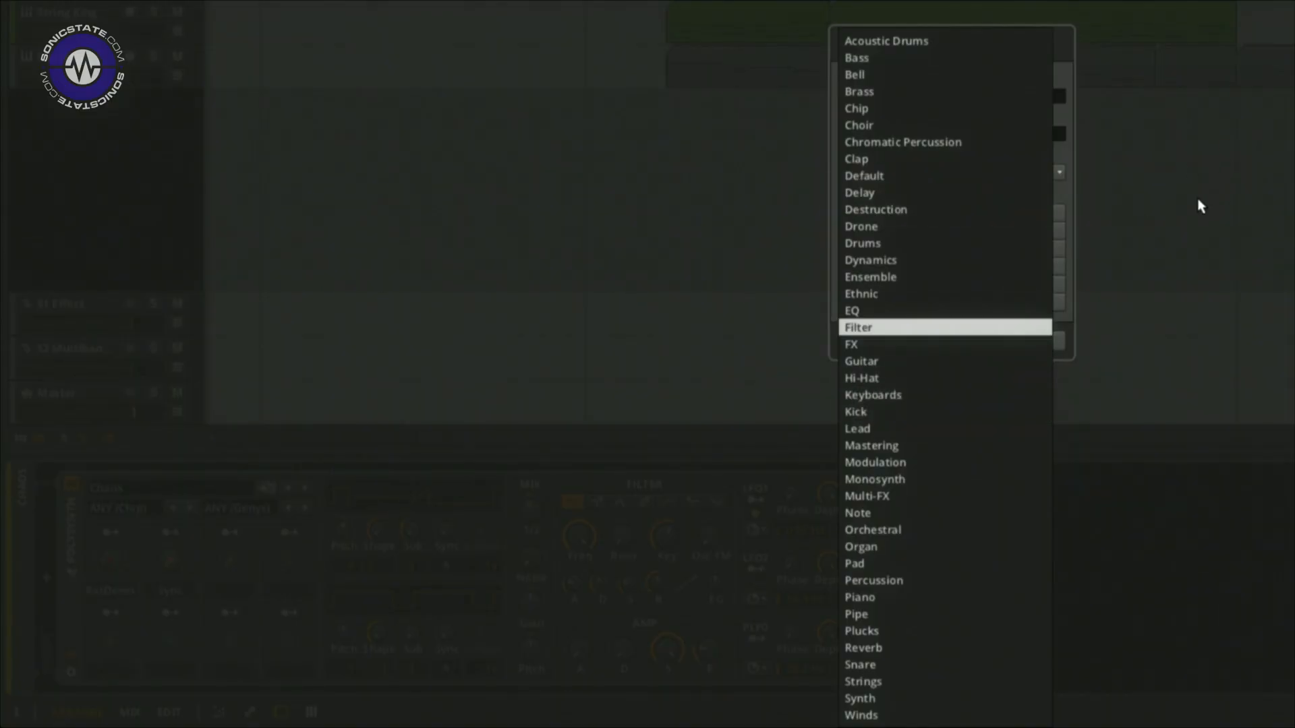
left_click(1199, 201)
left_click(1005, 344)
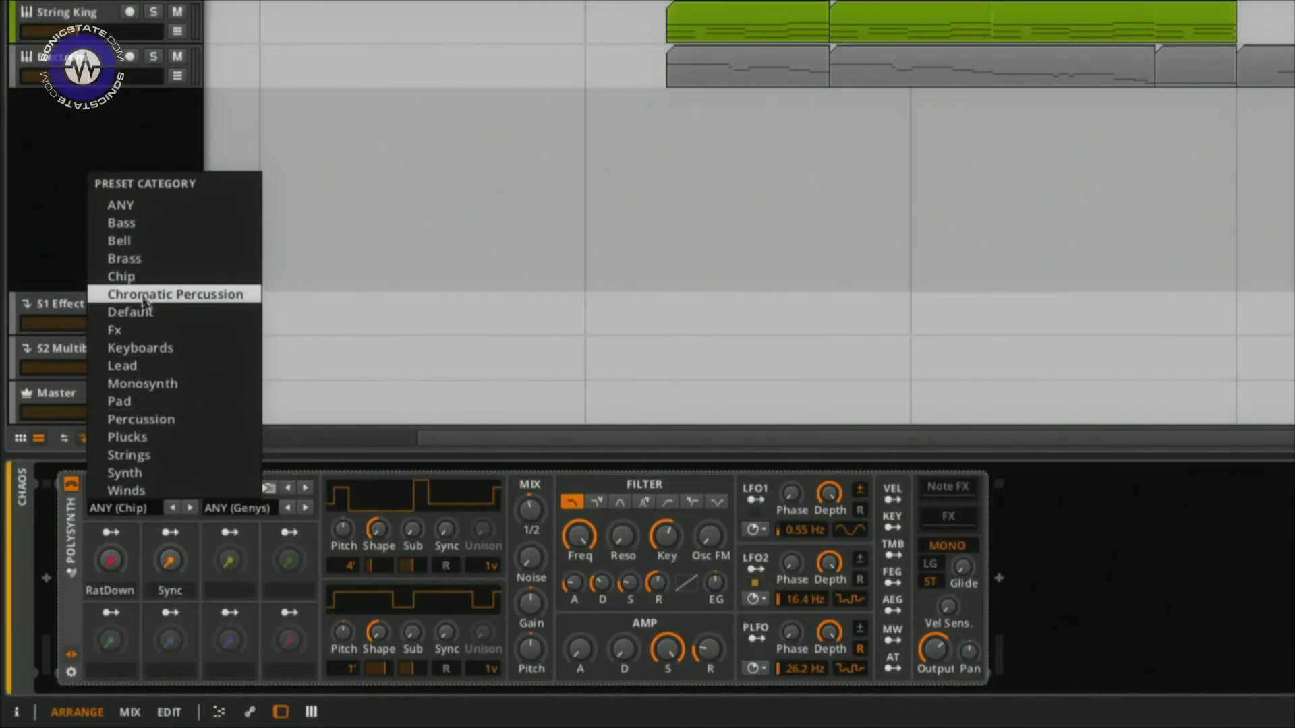
- Filter the Polysynth presets by the Brass category and load the Brasstard preset
left_click(153, 263)
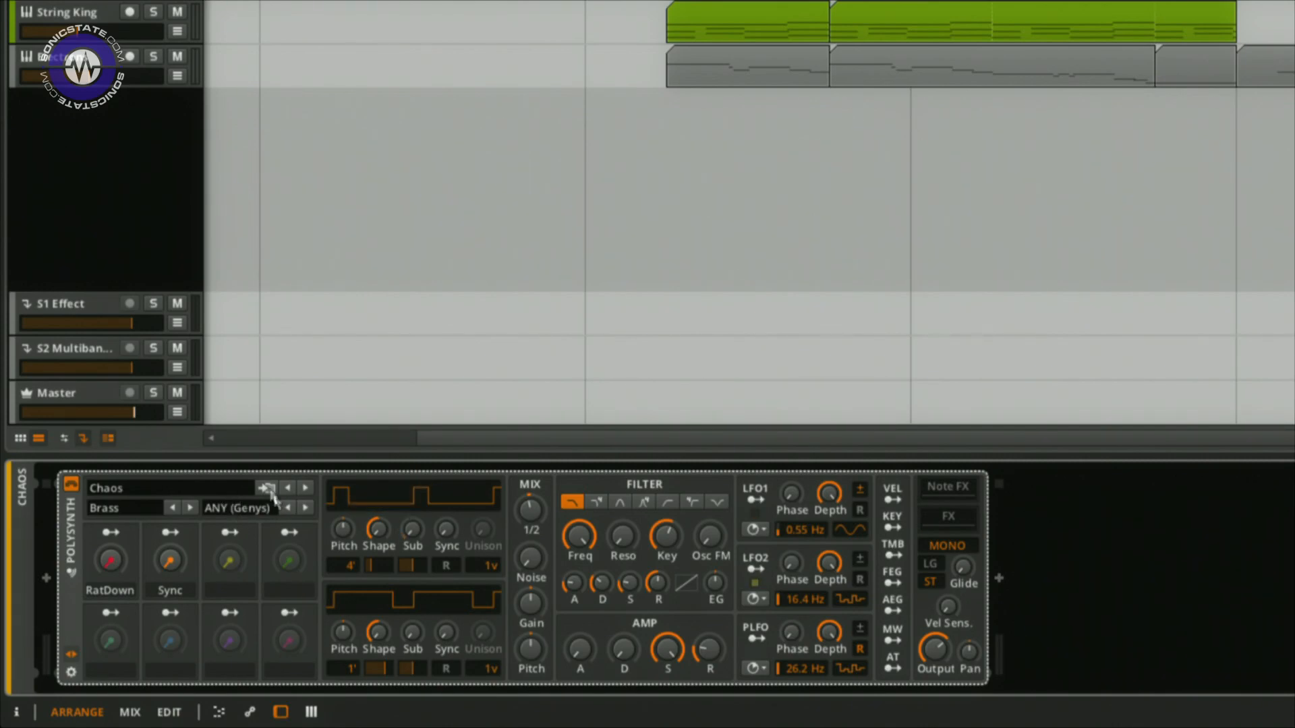
left_click(306, 488)
left_click(307, 489)
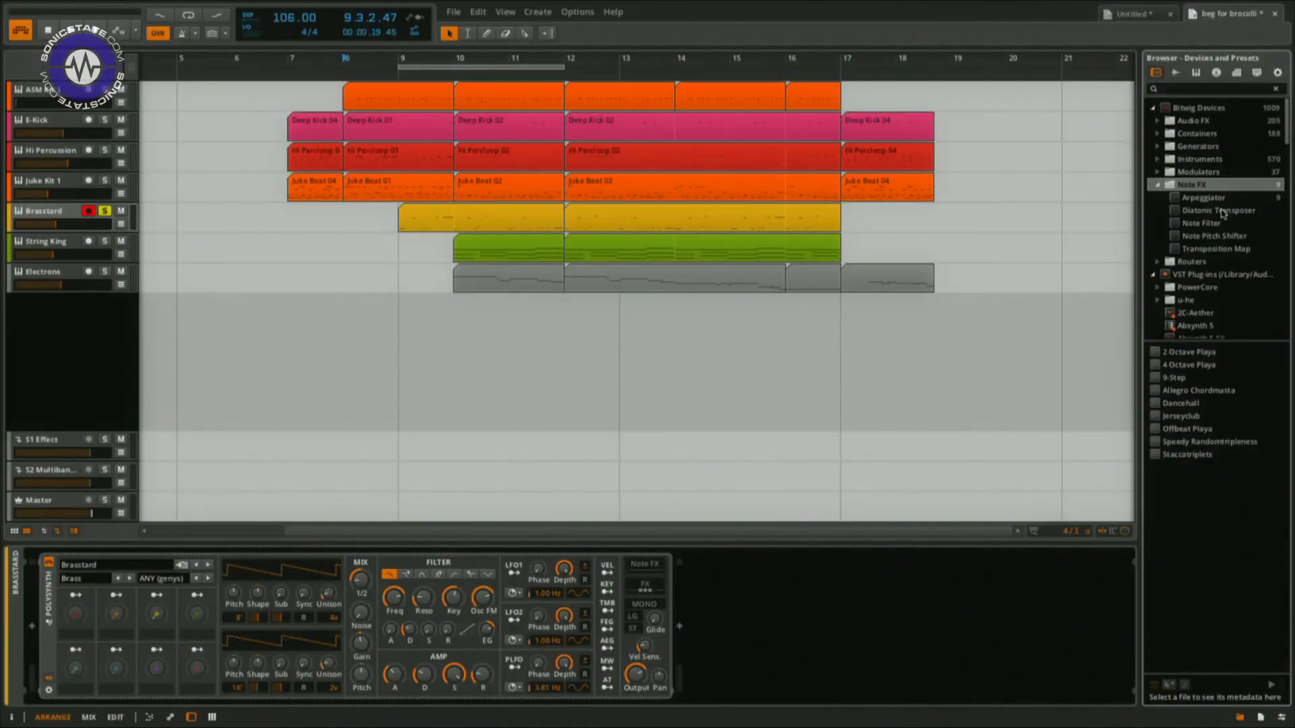
- Add a Diatonic Transposer to the Brasstard Polysynth's Note FX chain, followed by an Arpeggiator
left_click(1248, 213)
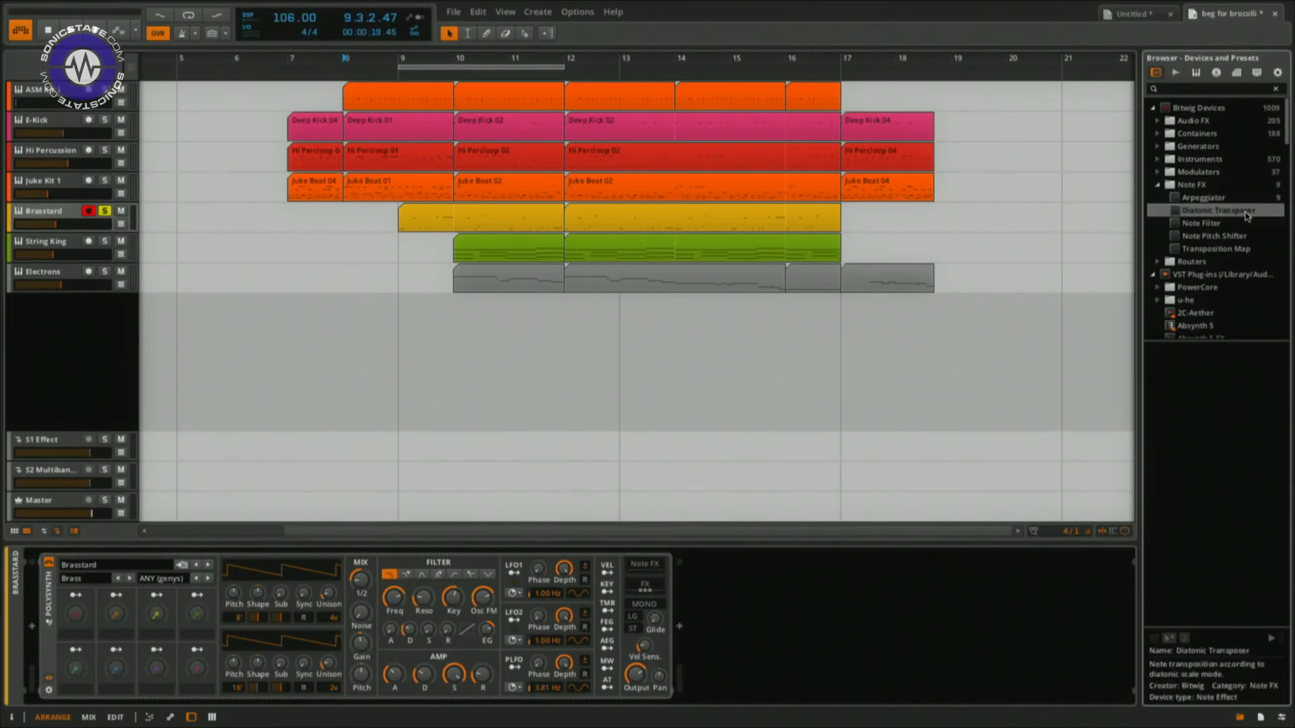
left_click_drag(1222, 217, 637, 559)
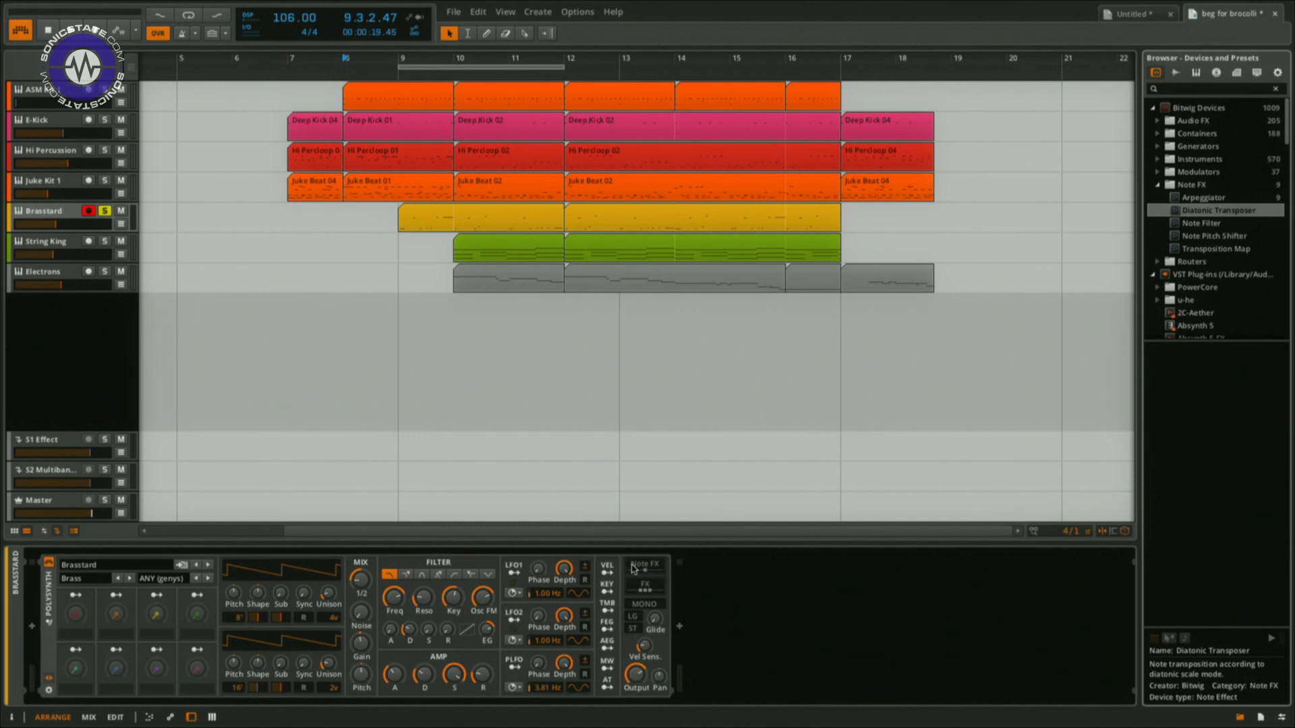
left_click_drag(636, 570, 637, 569)
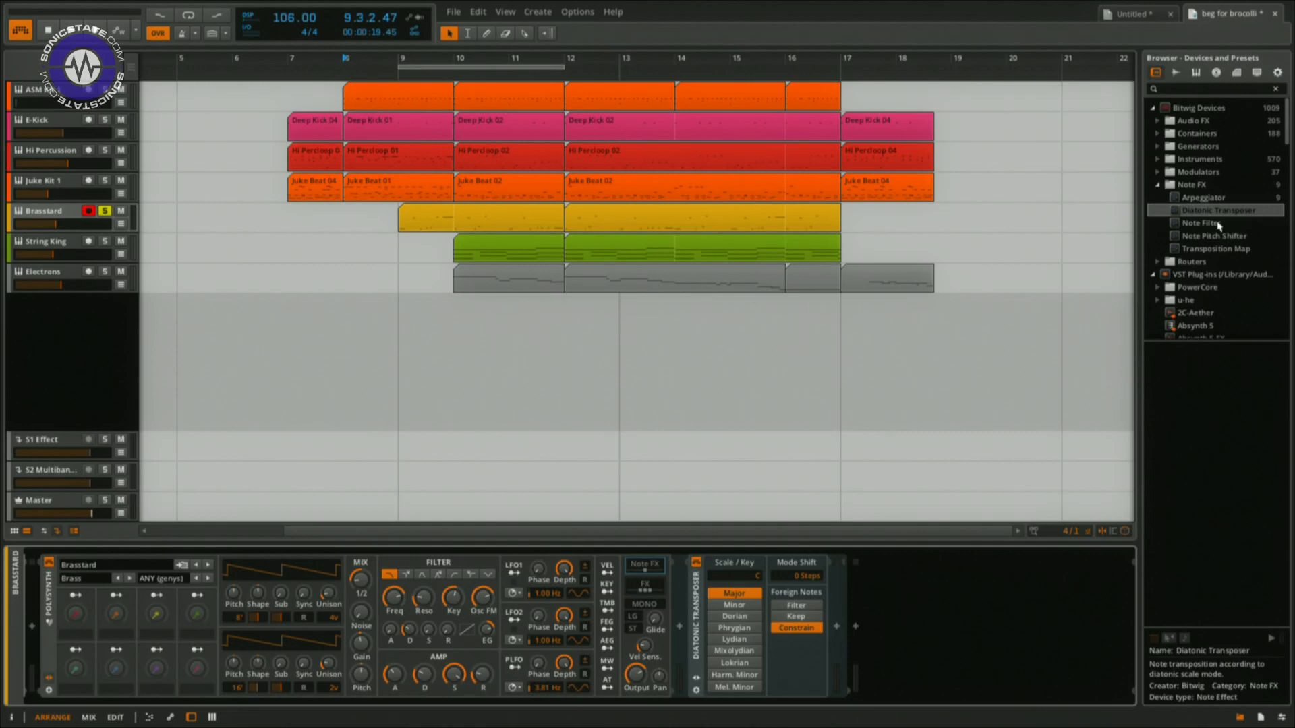
left_click_drag(1201, 198, 836, 626)
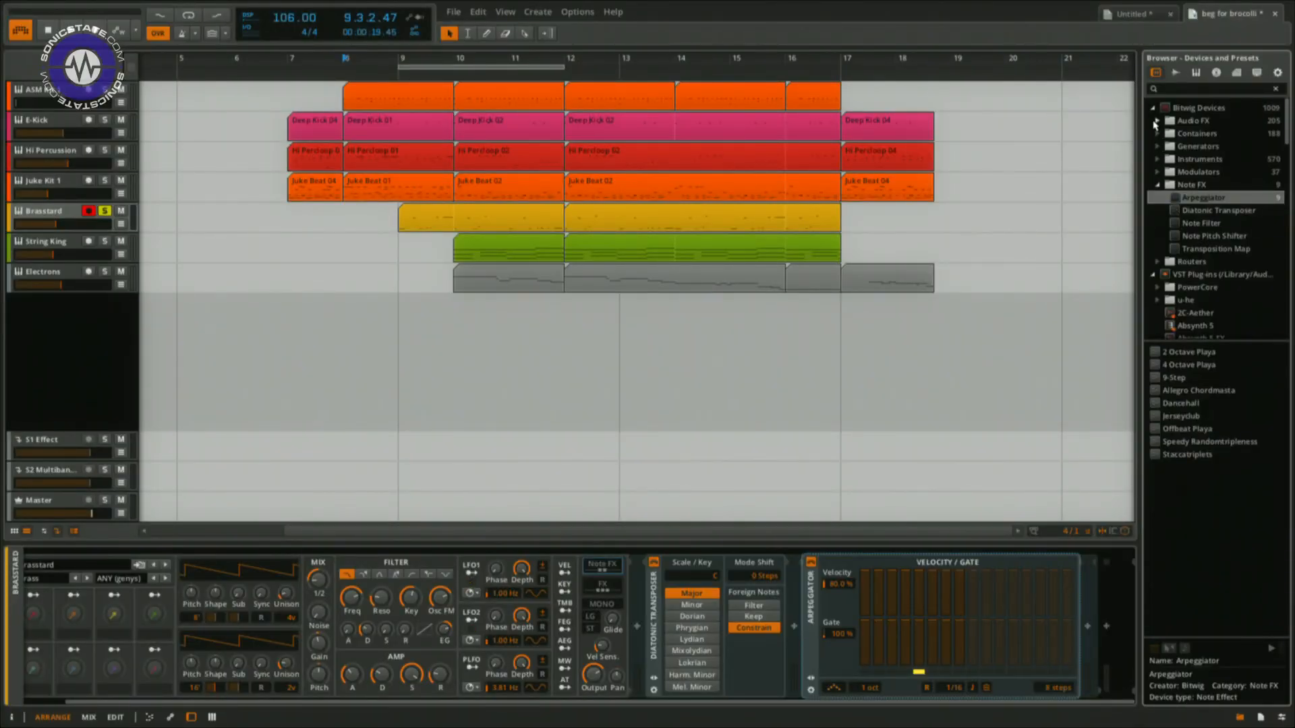
- Browse the Audio FX devices in the browser and view the EQ-DJ presets
left_click(1158, 122)
scroll(1215, 233, "down", 4)
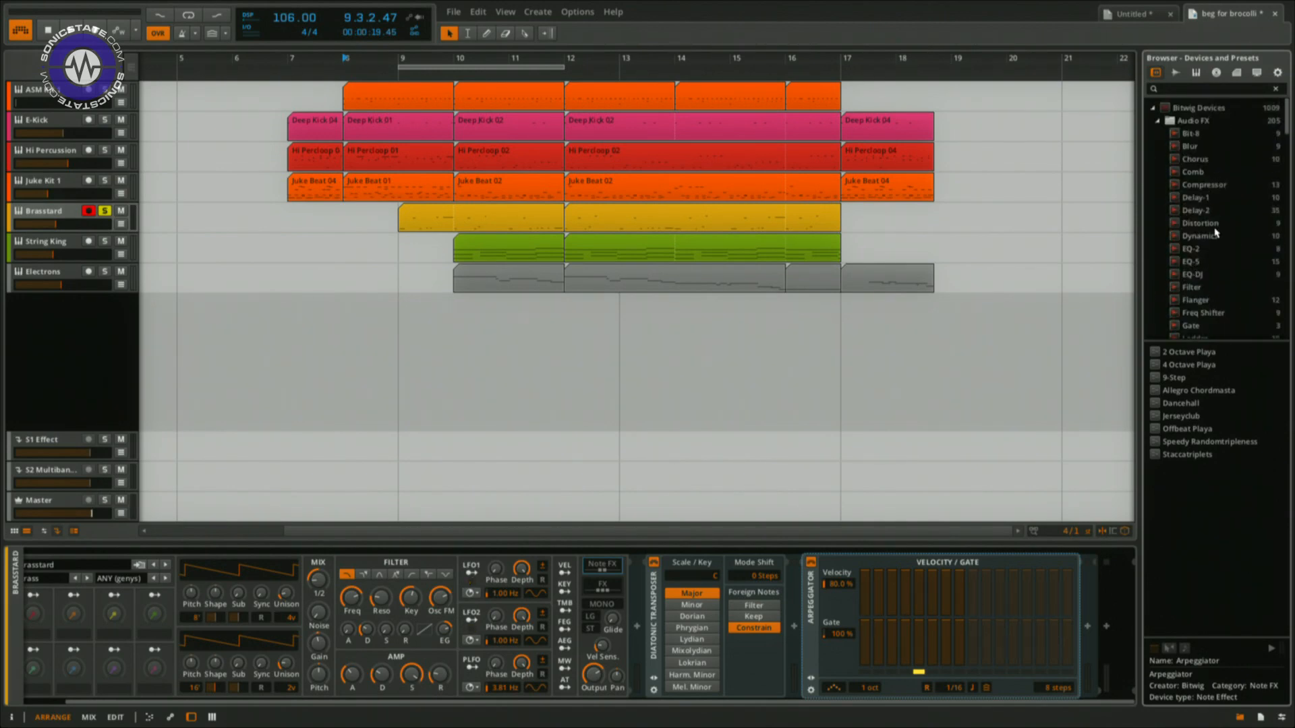
scroll(1216, 232, "down", 4)
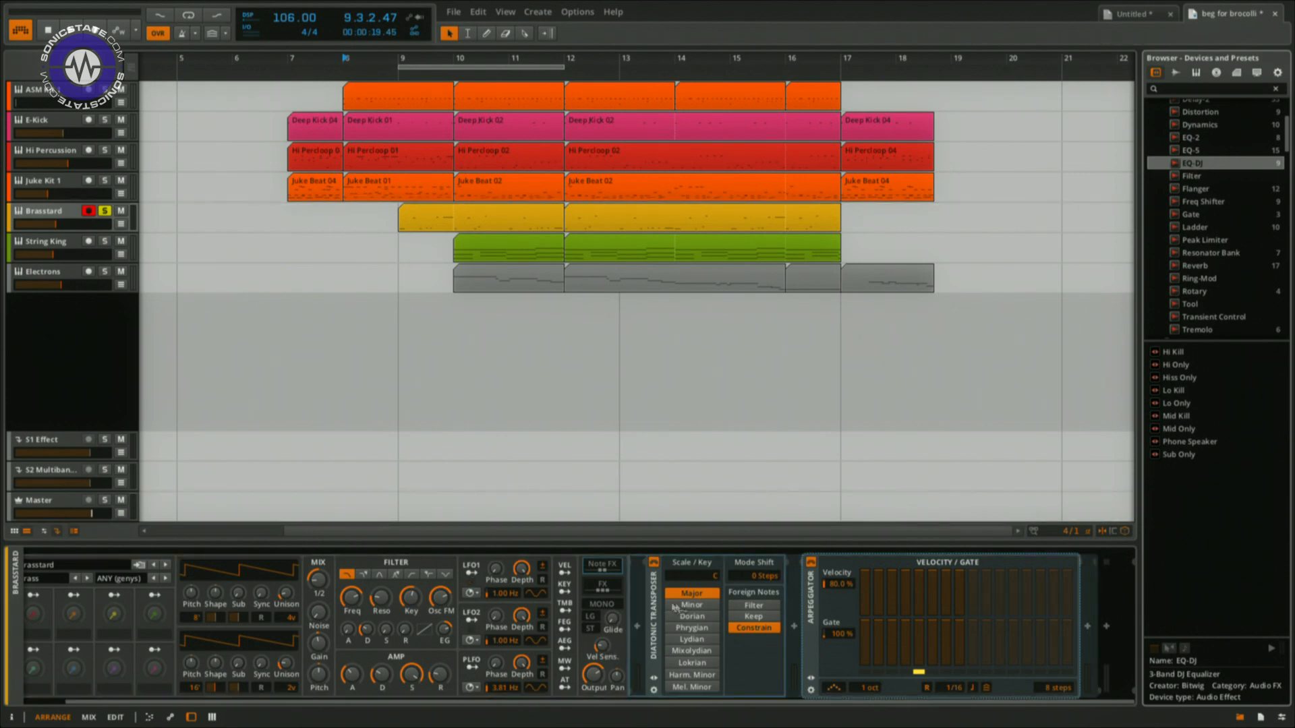
- Open the Polysynth's FX chain and raise the third band of its EQ-5 at about 1.45 kHz
left_click(602, 590)
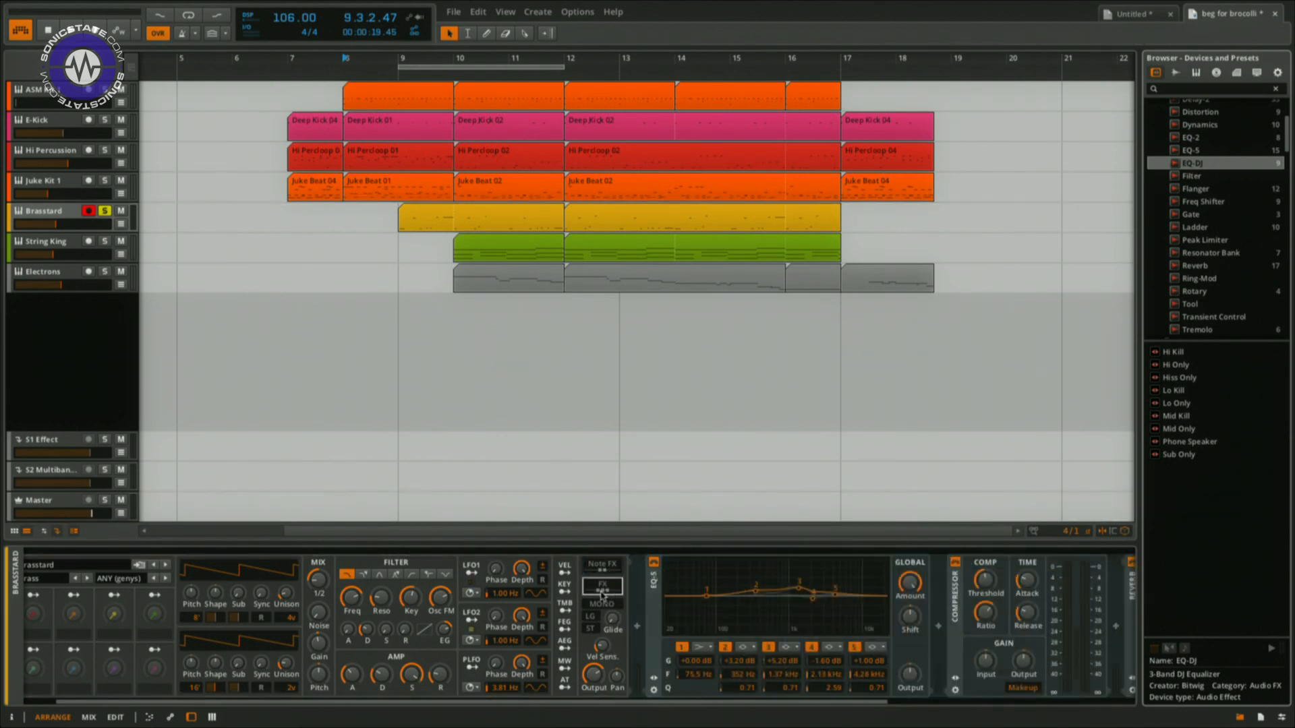
left_click_drag(798, 590, 799, 582)
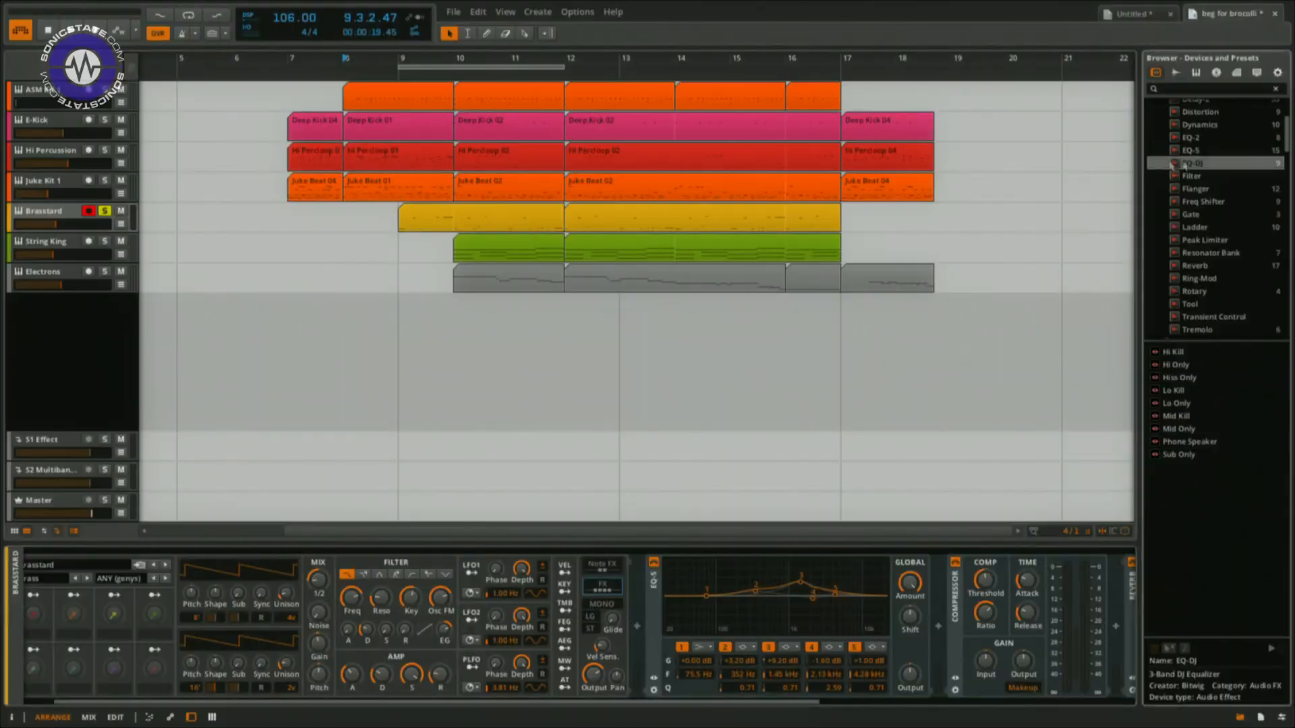
- Close the Polysynth's FX chain and add an Instrument Layer container as a new track below Electrons
left_click(605, 586)
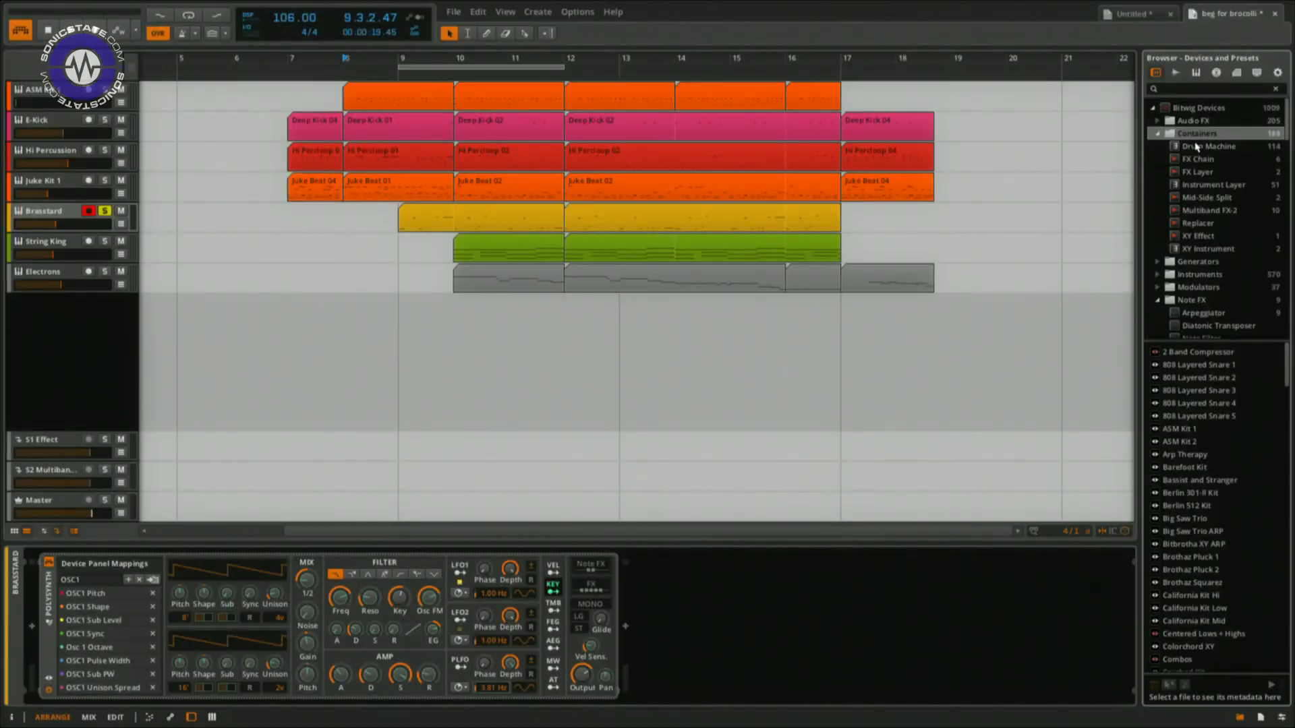
left_click(1195, 147)
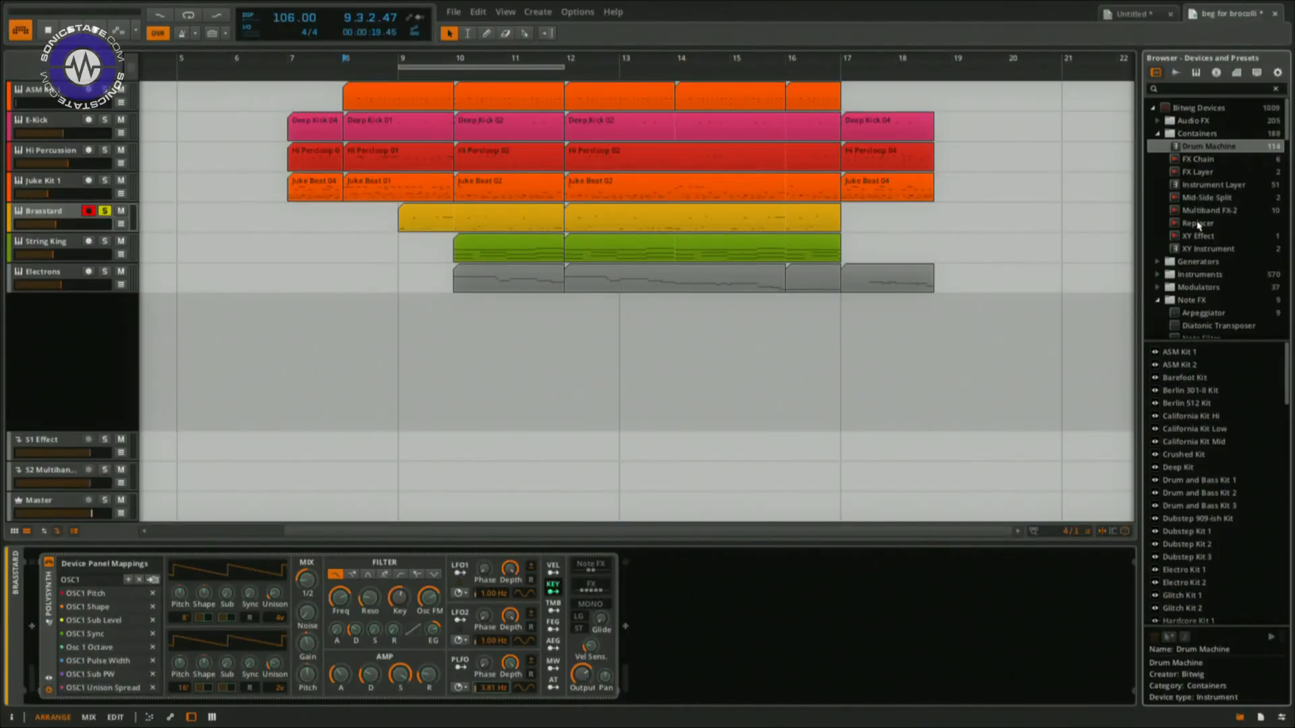
left_click_drag(1229, 190, 284, 350)
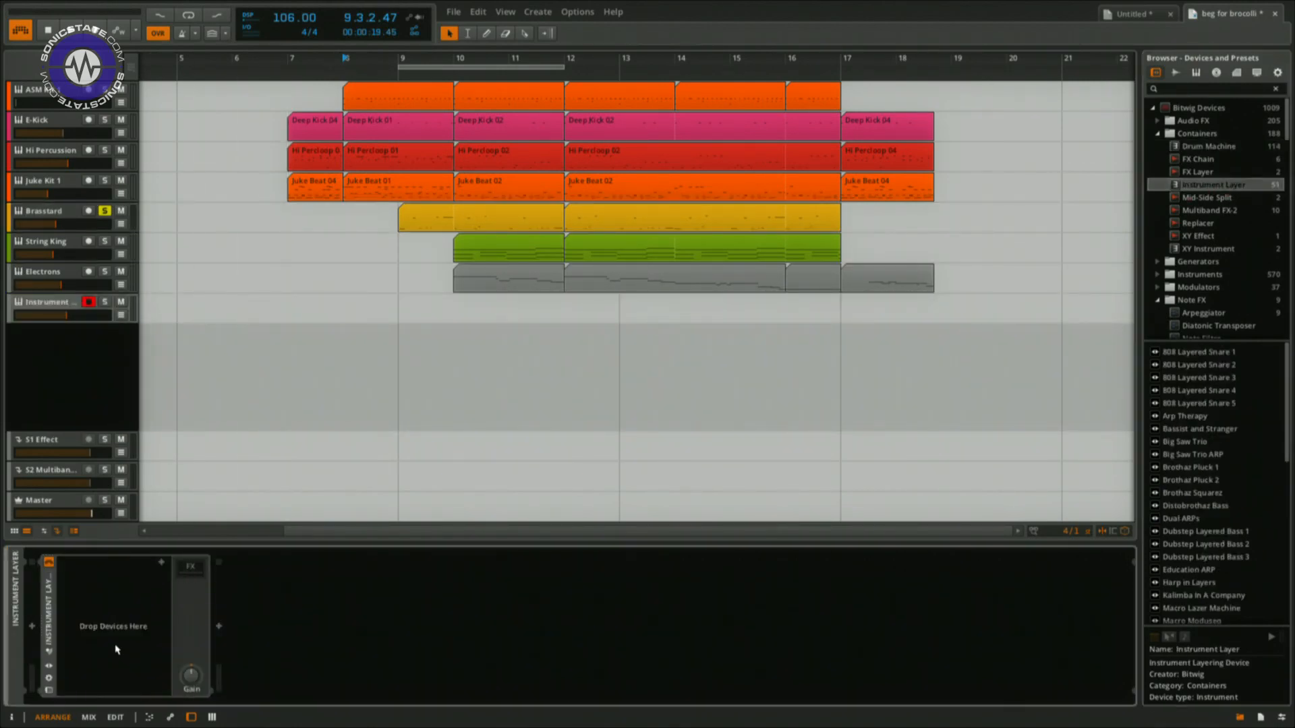
left_click(50, 677)
left_click(50, 677)
- Stack three Organ instruments as separate layers inside the Instrument Layer
left_click(1158, 274)
scroll(1203, 289, "down", 3)
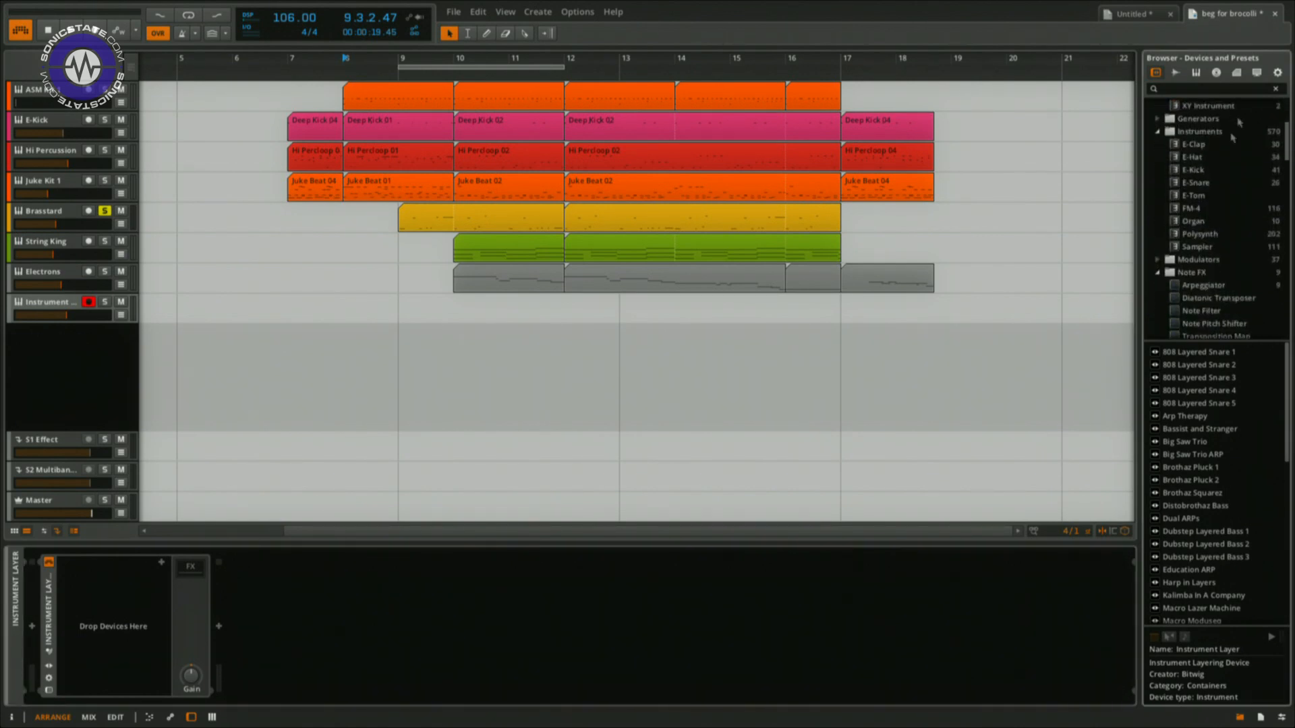
left_click_drag(1201, 226, 116, 637)
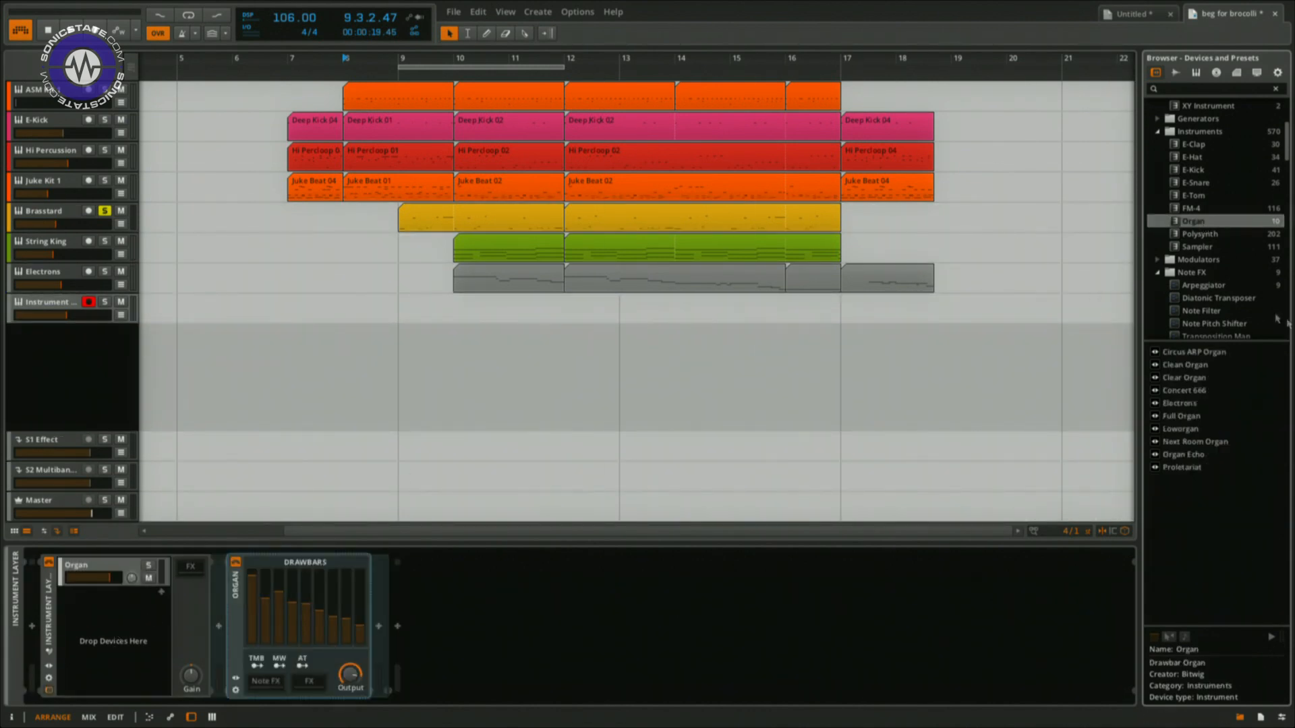
left_click_drag(1198, 225, 112, 640)
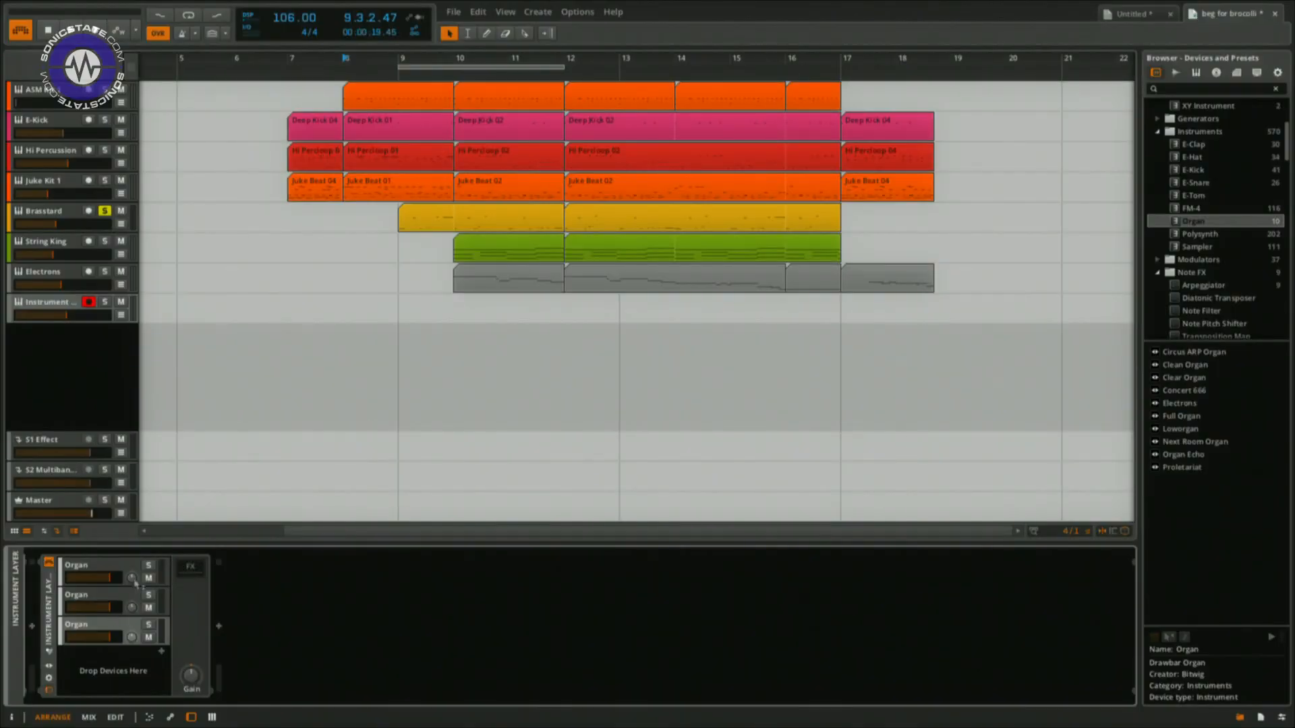
- Adjust the drawbars on the individual Organ layers, raising a high drawbar on the first layer
left_click(92, 566)
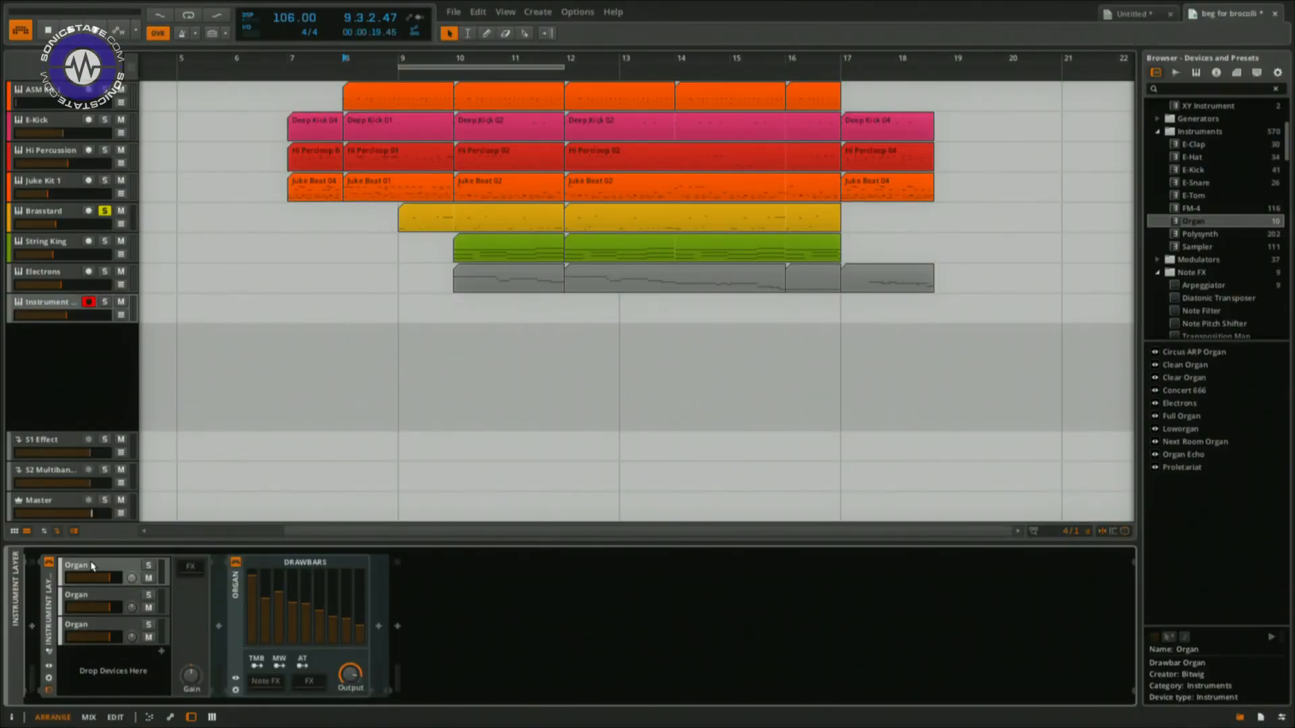
left_click(86, 600)
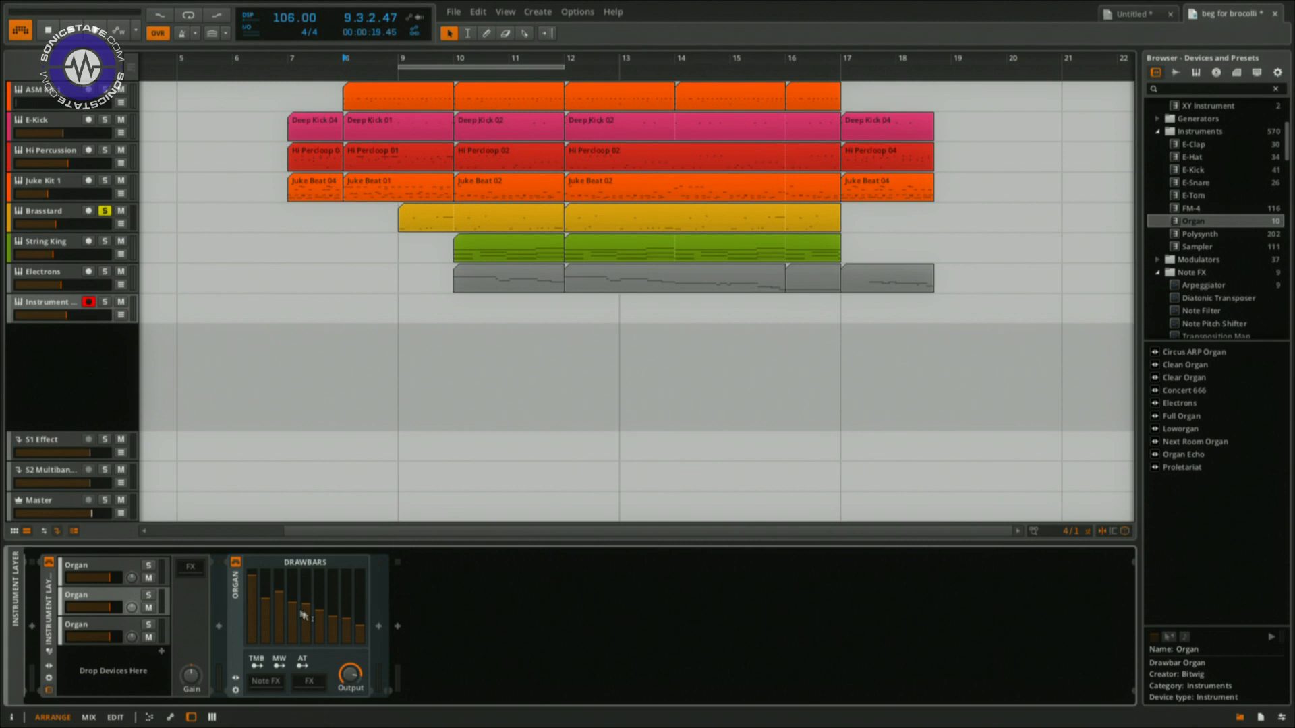
left_click(128, 570)
left_click_drag(339, 629, 348, 574)
left_click(118, 596)
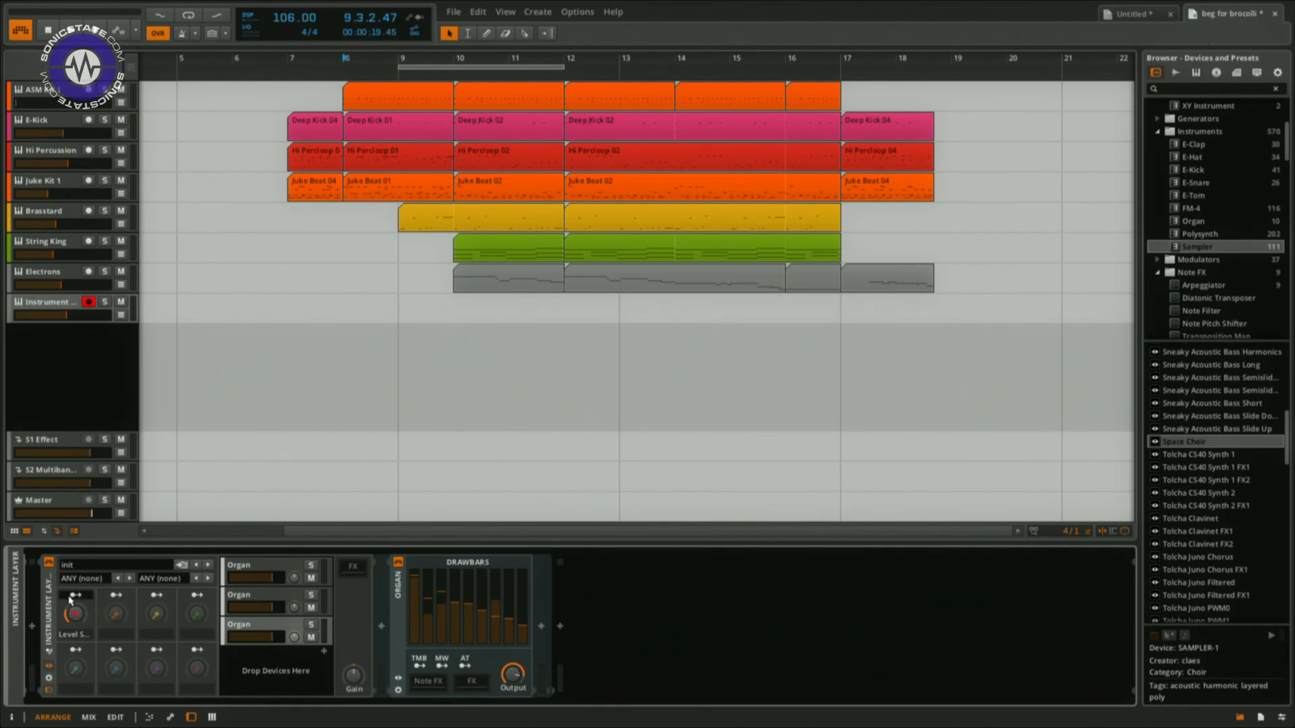
- Map the Instrument Layer's first macro knob to several drawbars across the three Organ layers
left_click(75, 594)
left_click(429, 588)
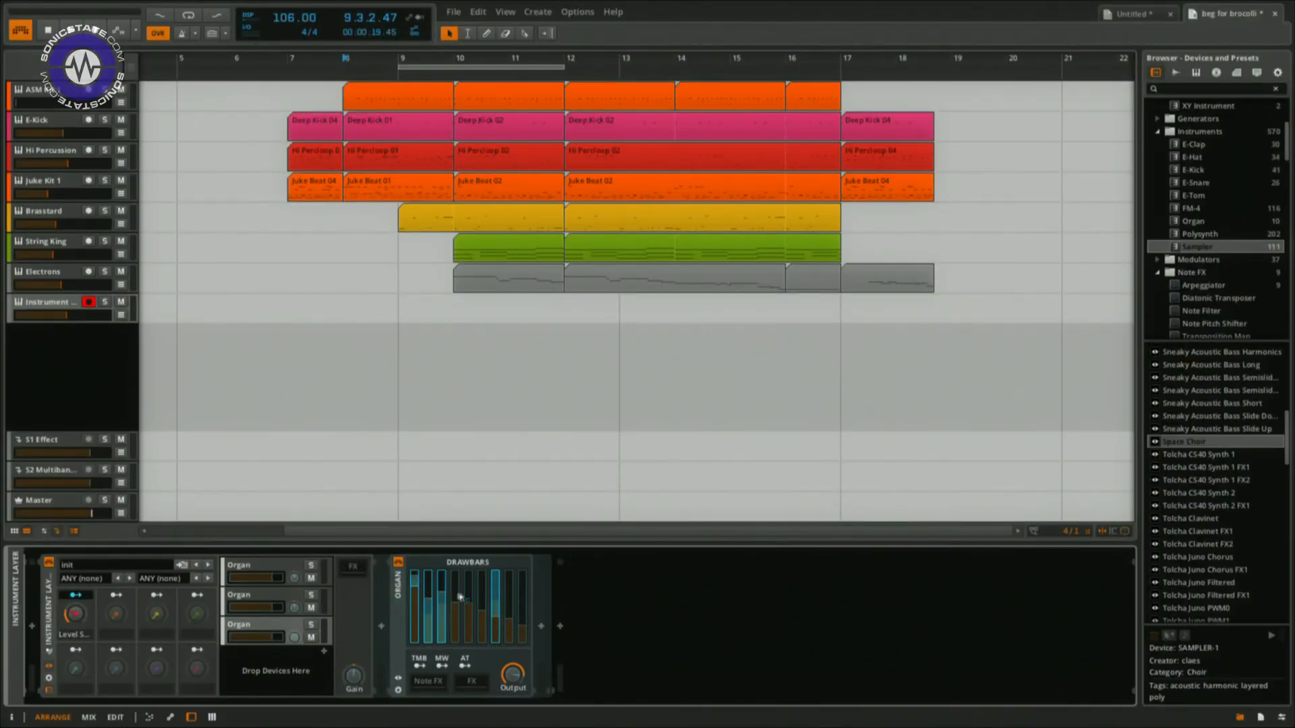
left_click(259, 599)
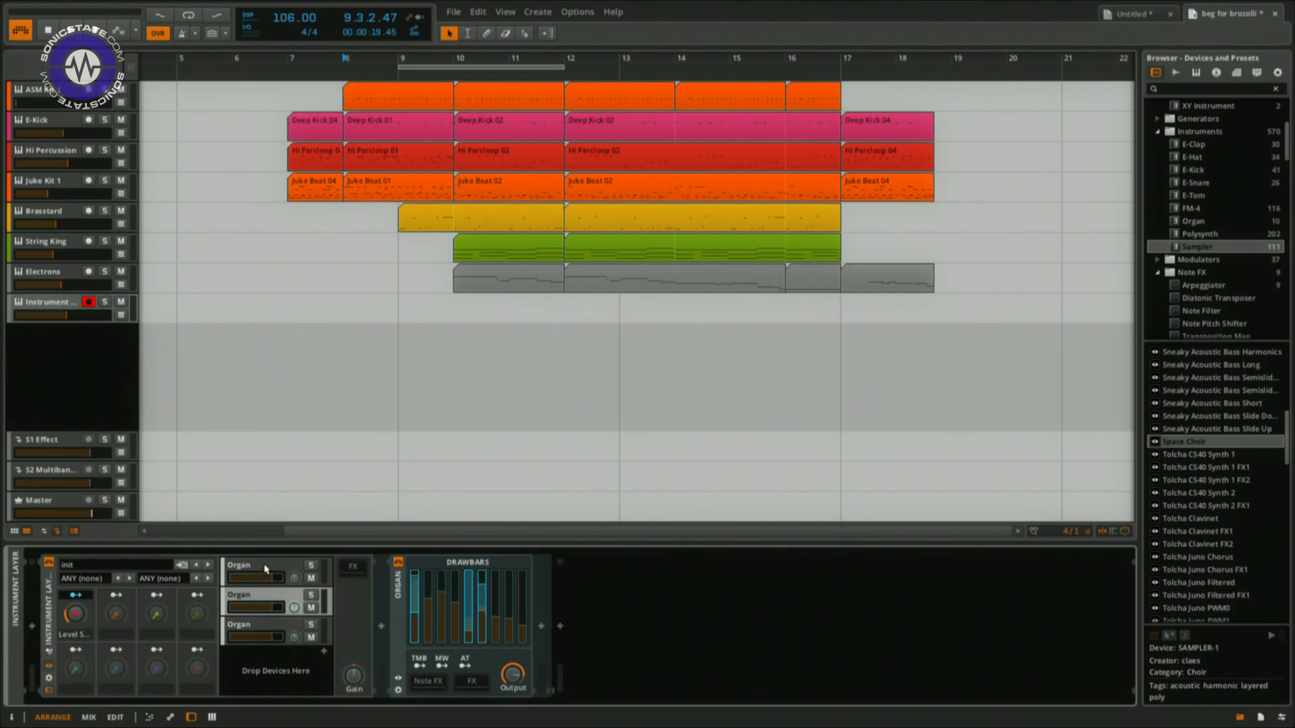
left_click(265, 569)
left_click(269, 597)
left_click_drag(457, 605, 457, 573)
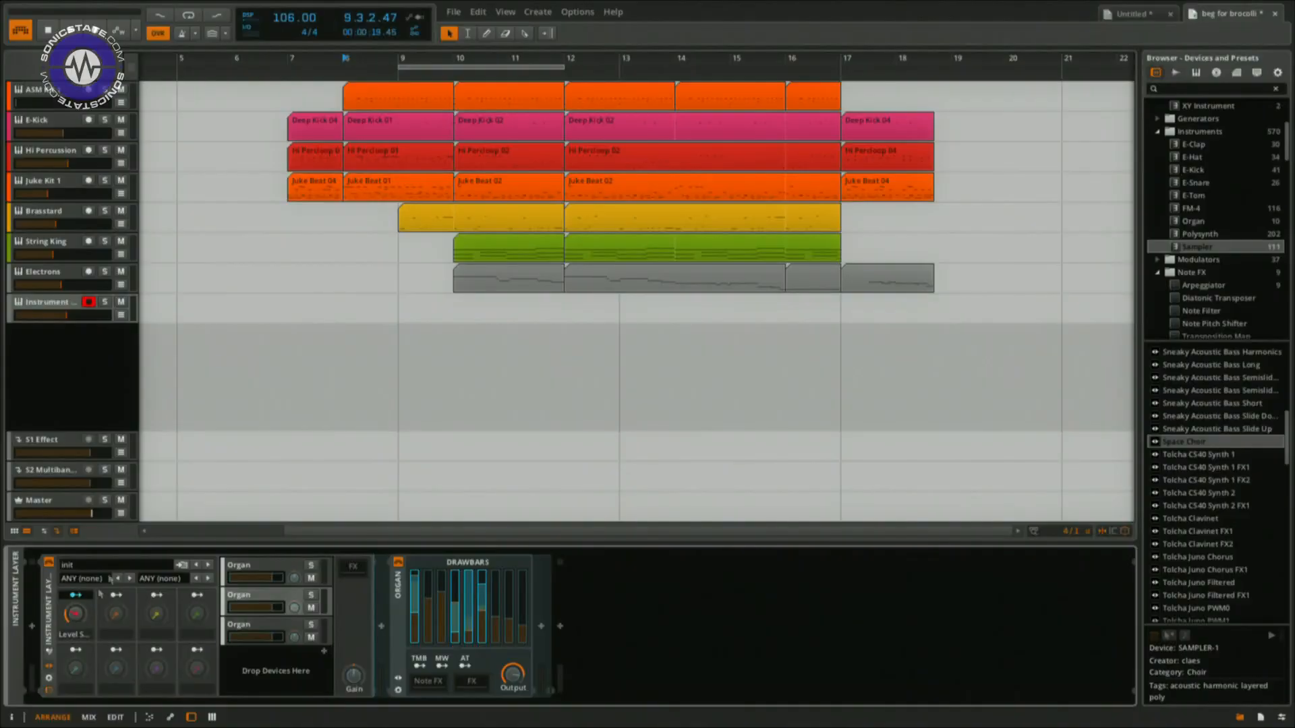
left_click(76, 596)
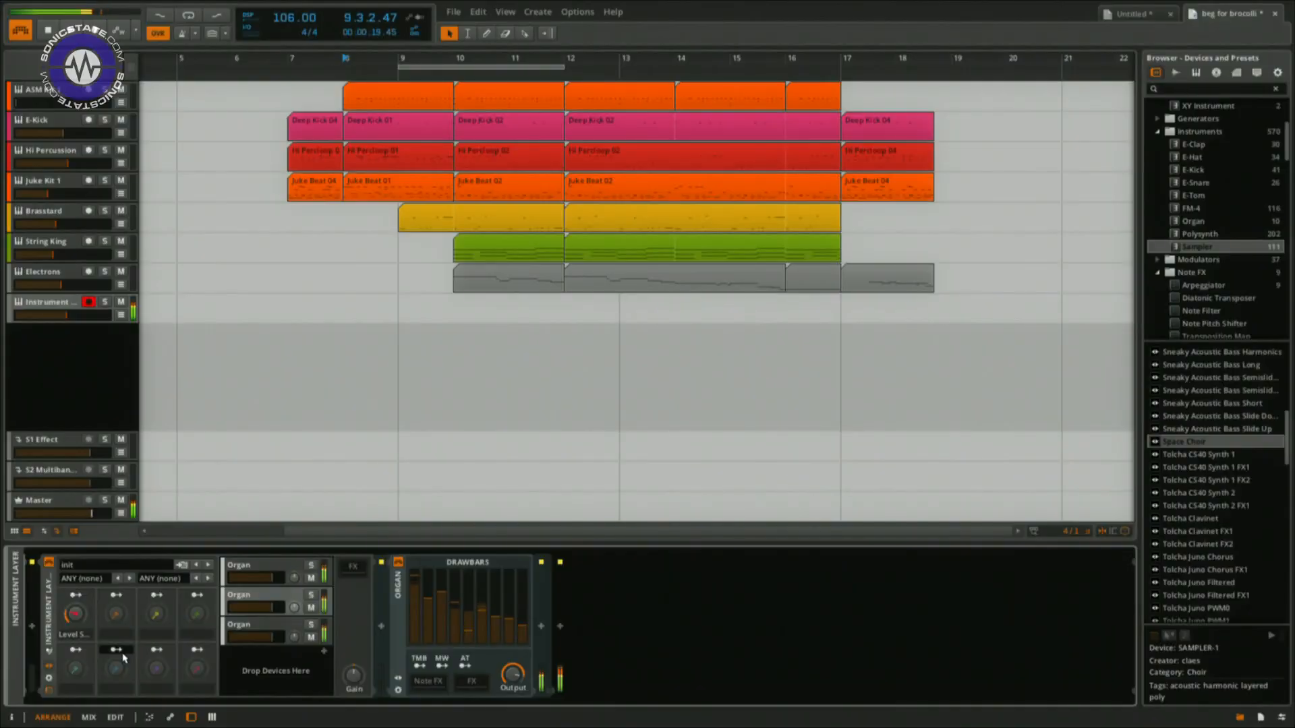
- Check how the drawbars of each Organ layer respond to the first macro
left_click(268, 565)
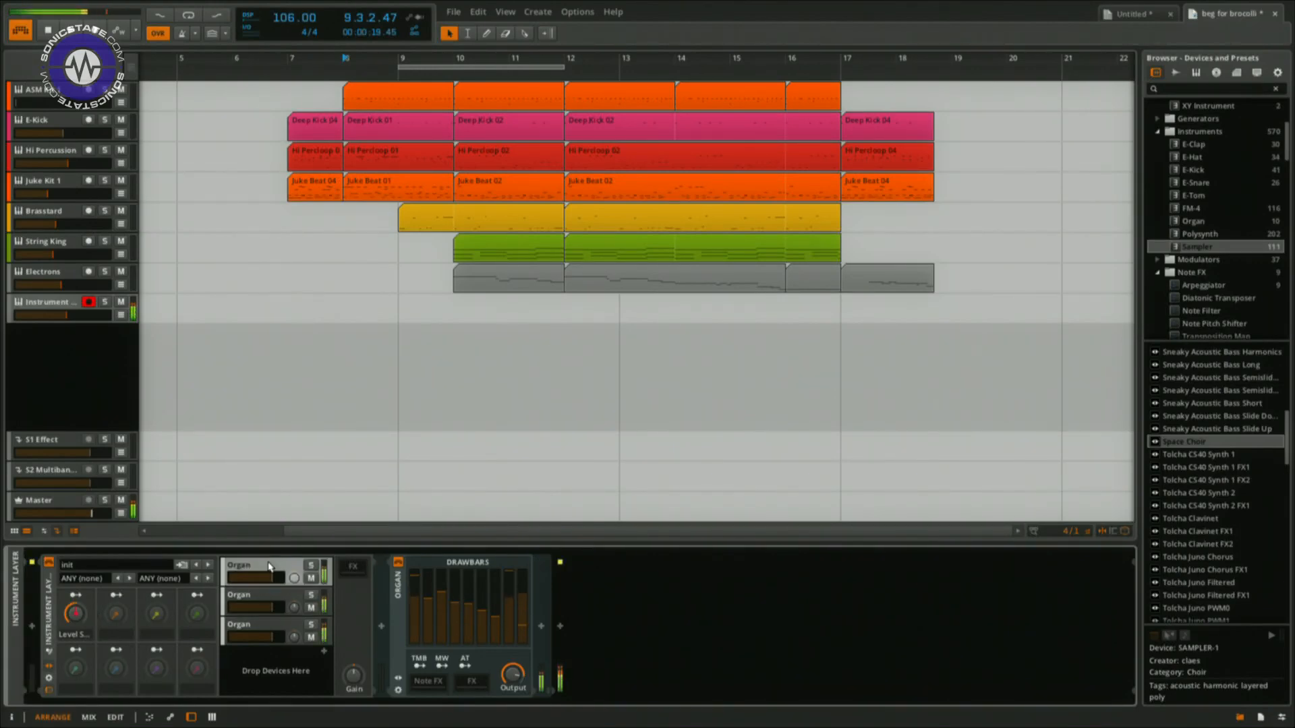
left_click(273, 597)
left_click(272, 626)
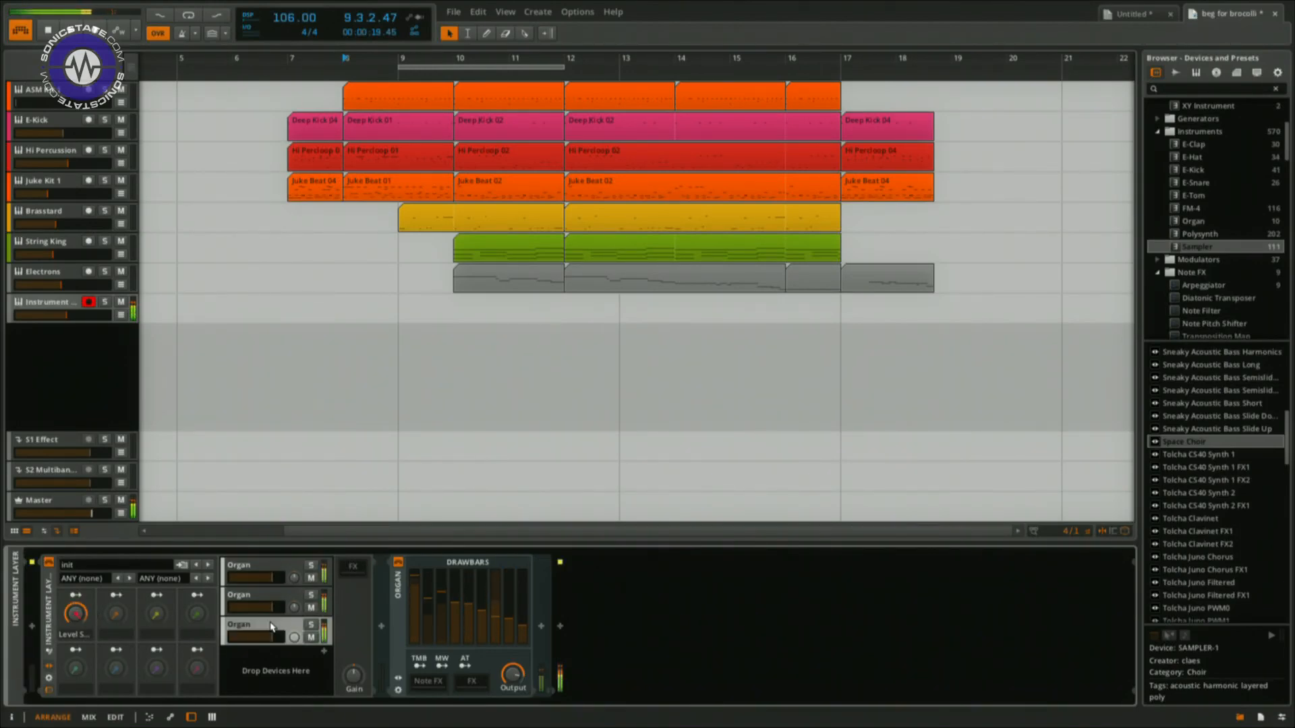
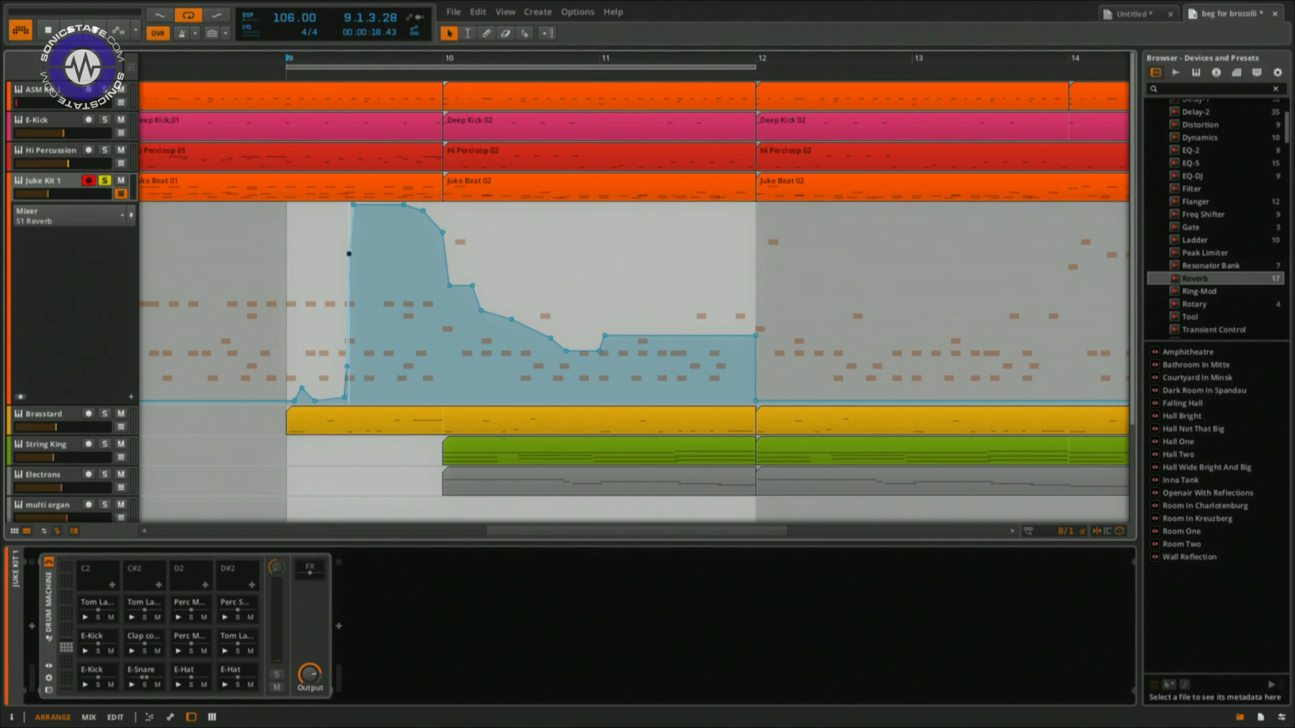
- Reshape Juke Kit 1's S1 Reverb automation in bar 9 by moving the first peak point lower and later
left_click_drag(348, 58, 290, 59)
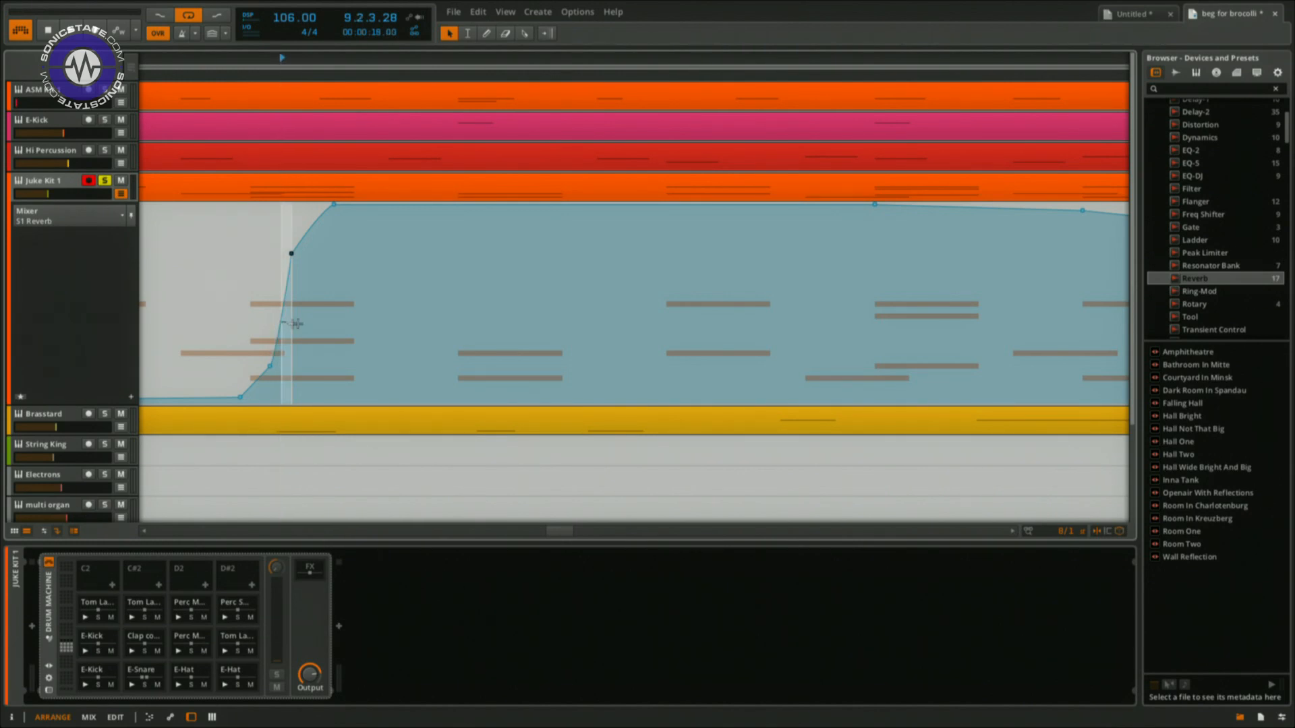
left_click_drag(296, 324, 325, 323)
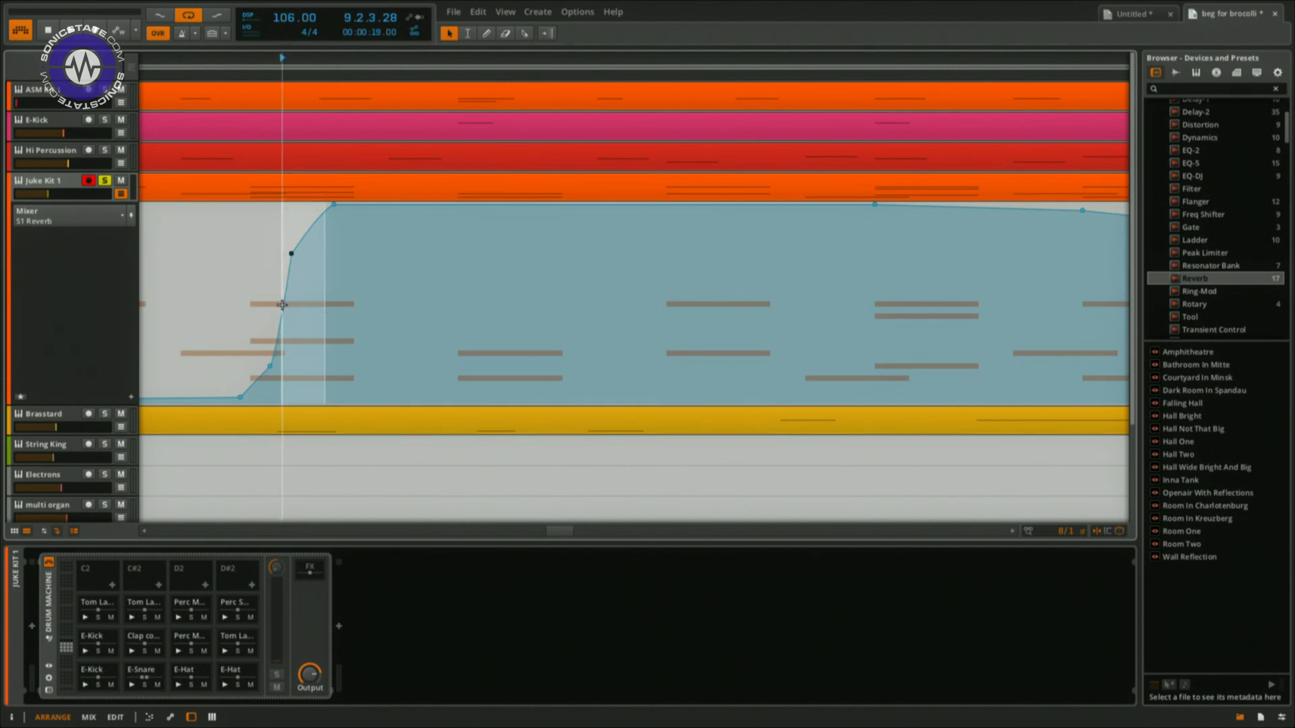
left_click(270, 366)
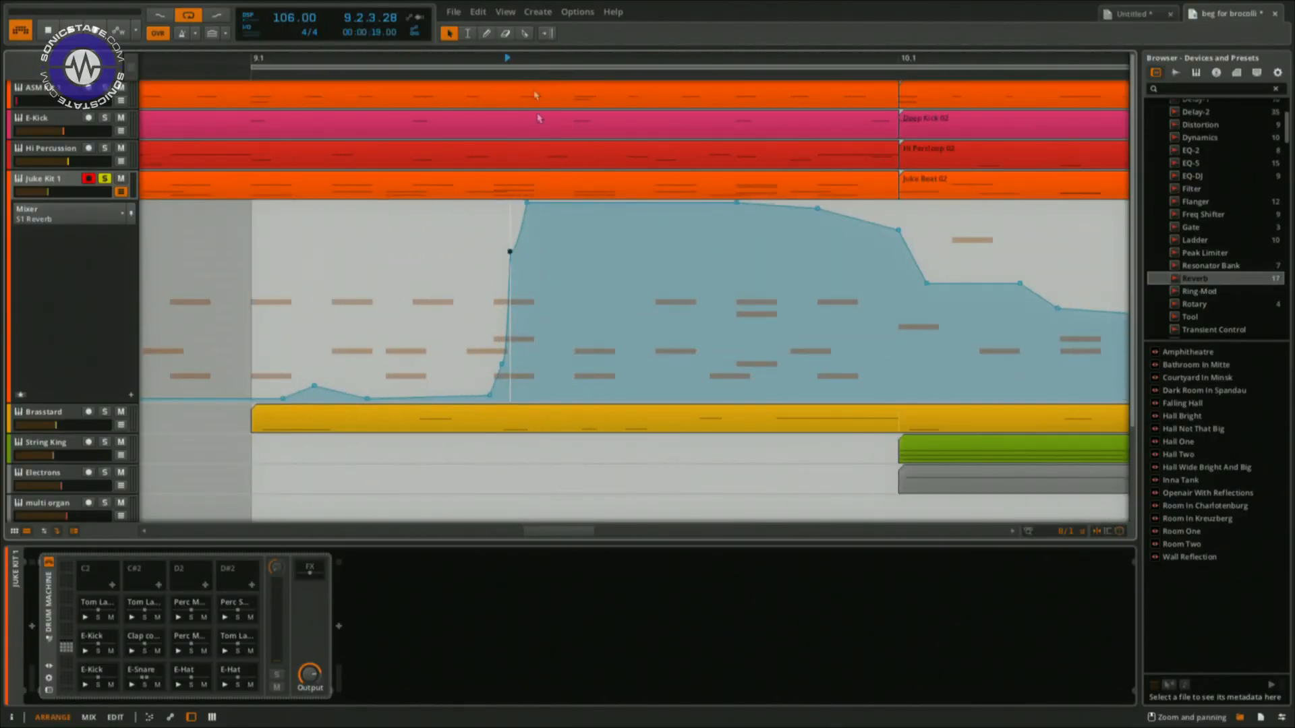
left_click_drag(528, 202, 587, 286)
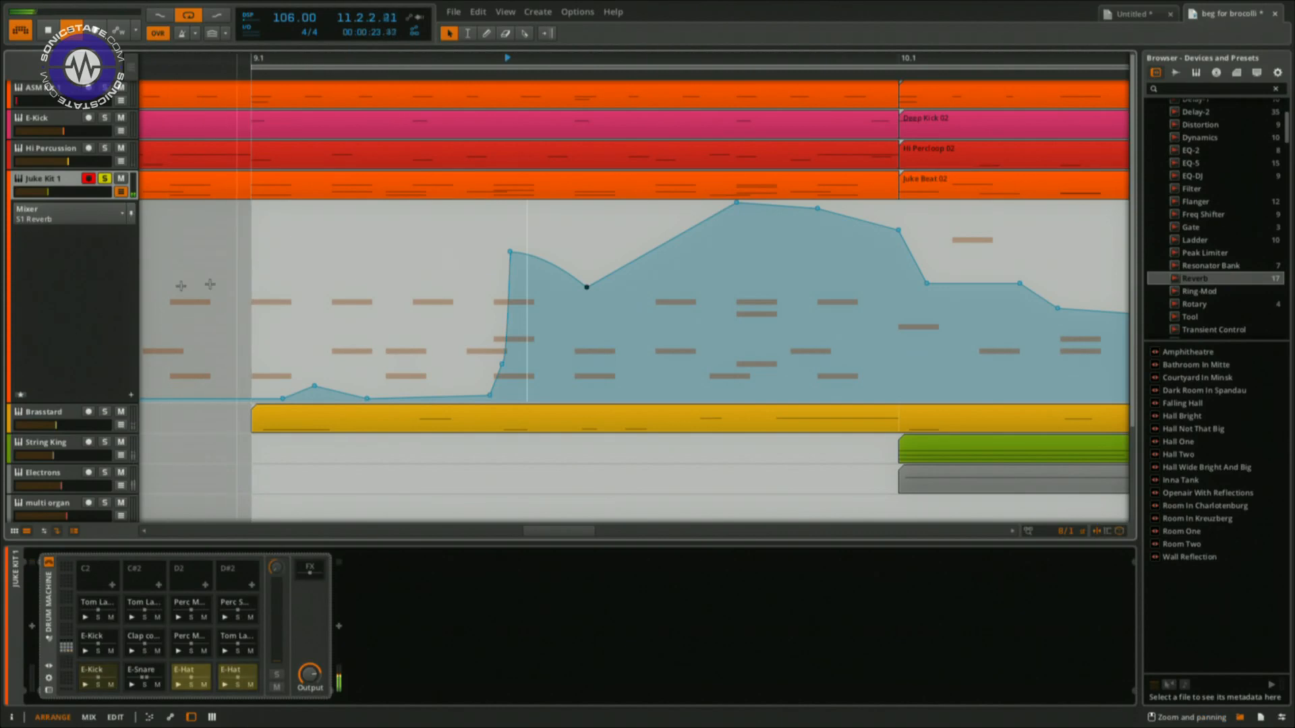
- Record volume automation for Juke Kit 1 by moving its track volume fader with automation writing enabled
left_click(119, 31)
mouse_move(47, 192)
left_mouse_down()
mouse_move(72, 193)
mouse_move(56, 192)
left_mouse_up()
left_click(119, 30)
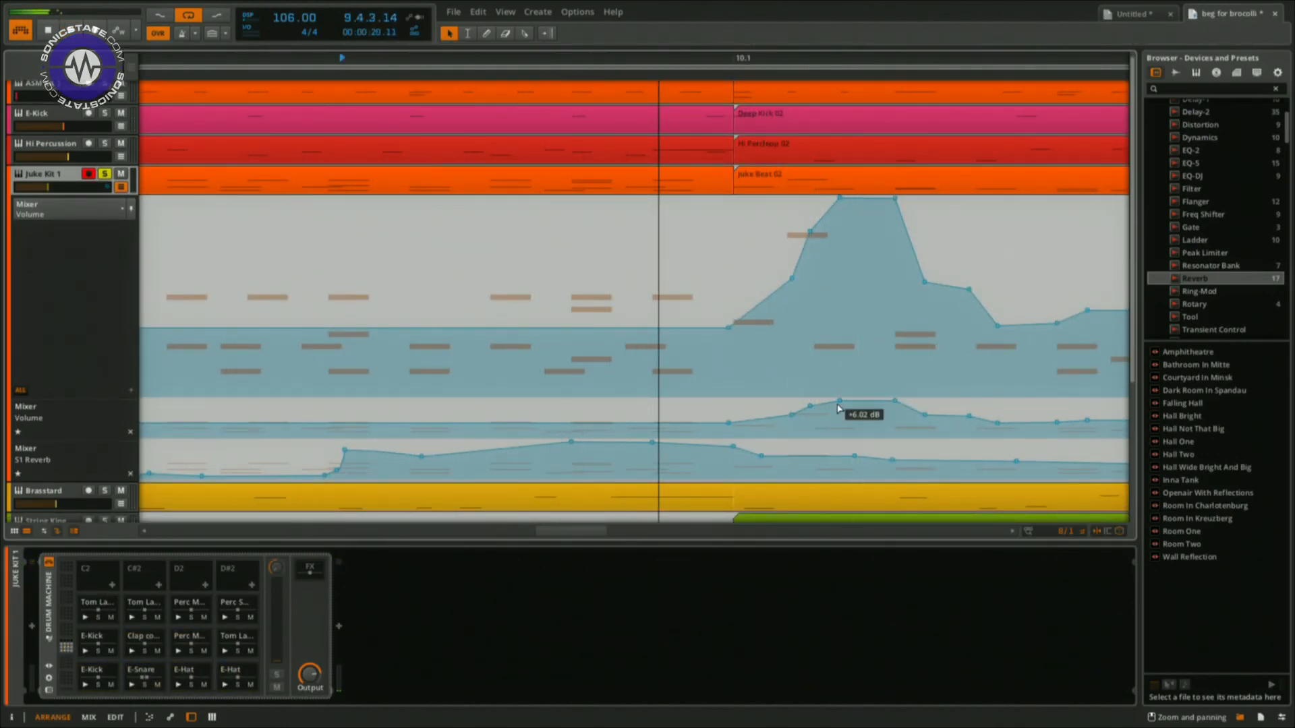
- Redraw the Juke Kit 1 volume automation peak just after bar 10 with the Pencil tool and collapse the automation lanes
key("3")
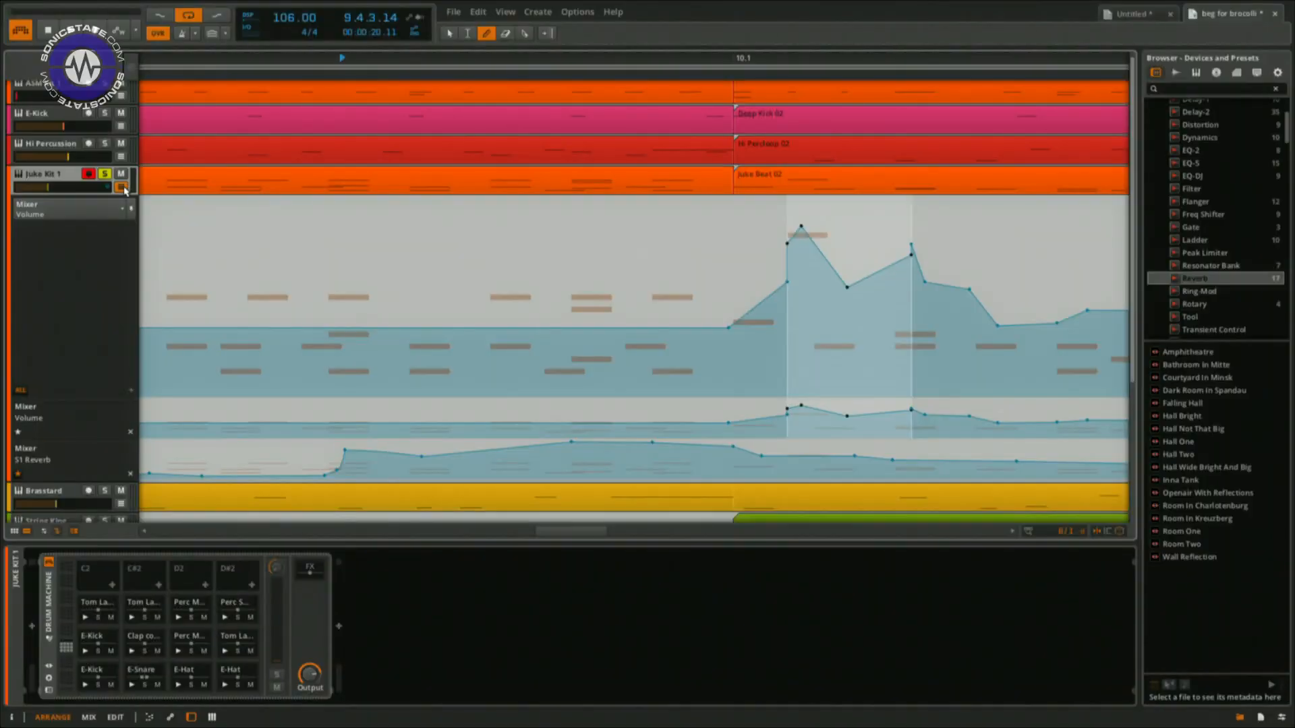
left_click(124, 193)
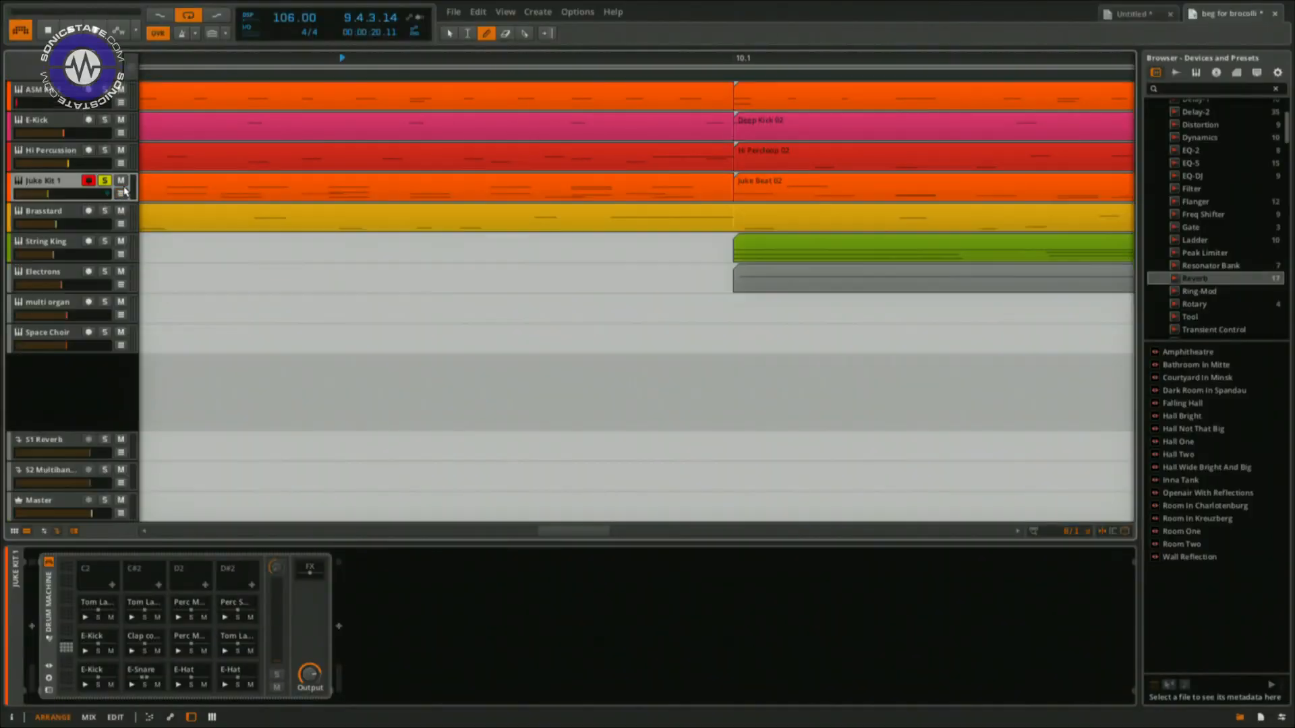
- Show Juke Kit 1's automation lanes again and toggle the display of all its automated parameters
left_click(123, 195)
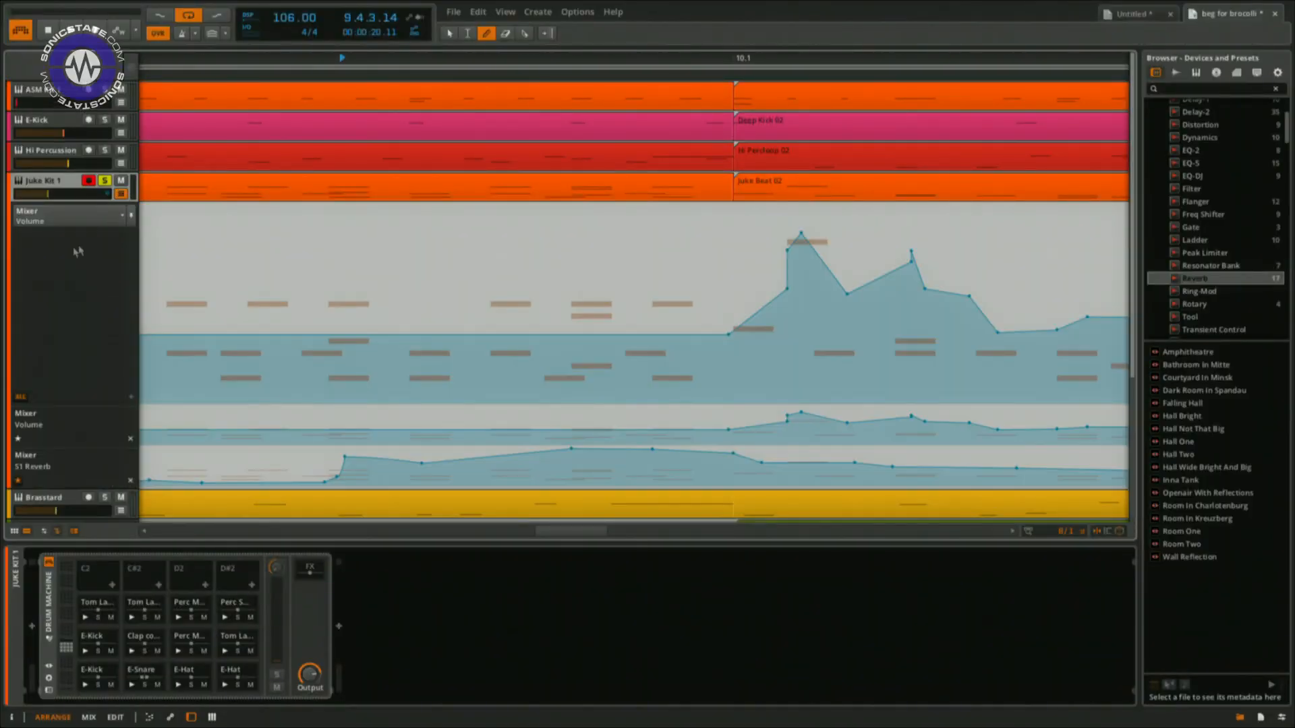
left_click(19, 398)
left_click(123, 195)
left_click(123, 195)
left_click(123, 195)
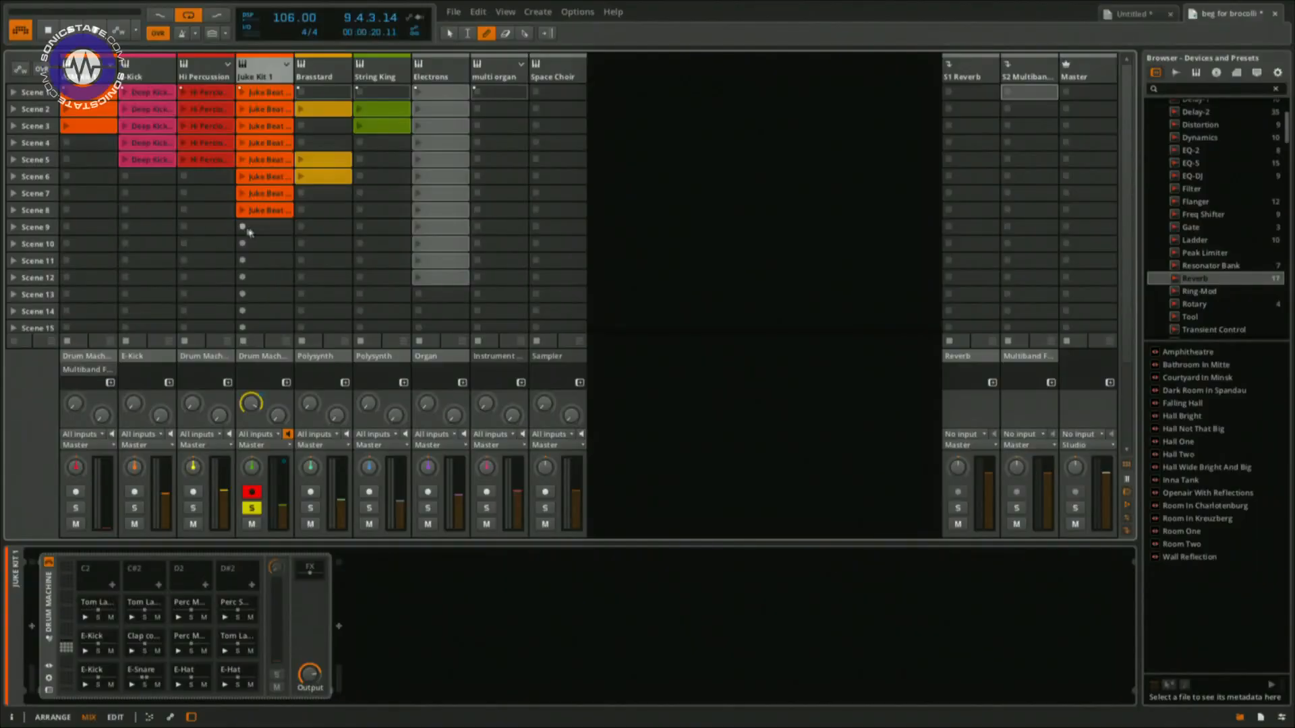
- Launch Juke Kit 1's Juke Beat 08 clip in Scene 8 and record a change of the Drum Machine's Output level into it
double_click(265, 210)
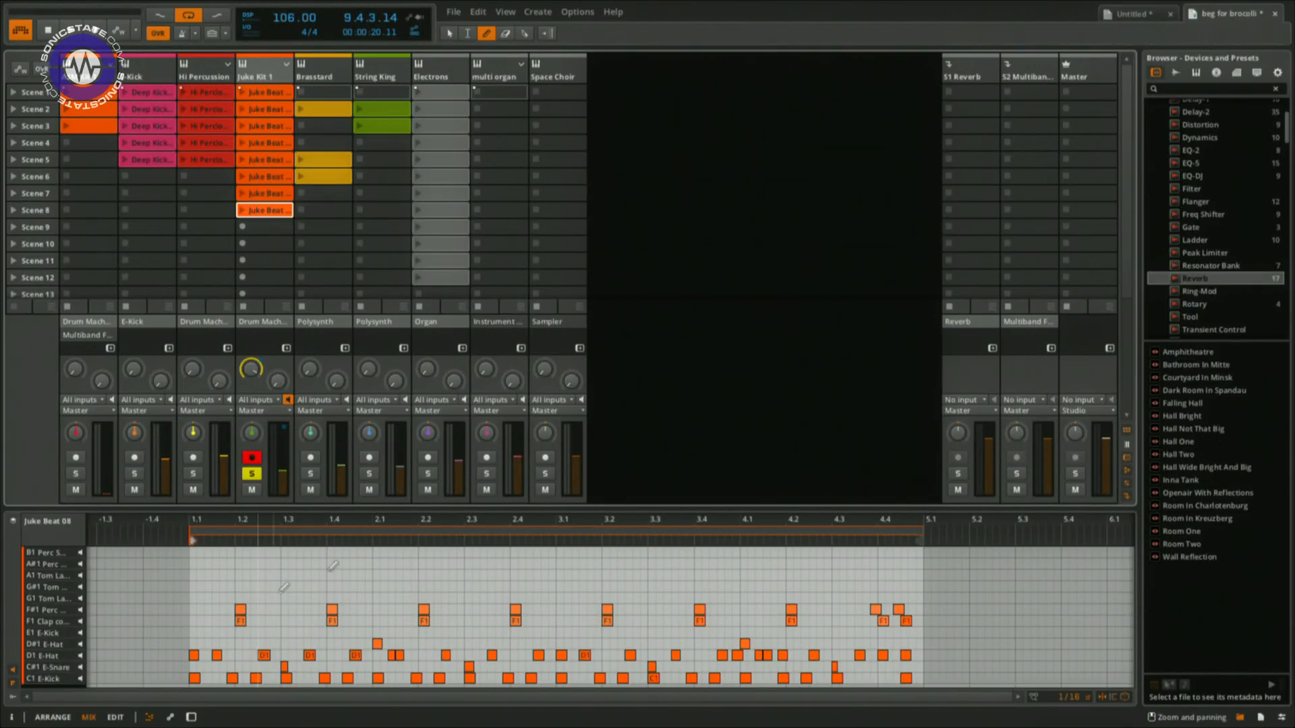
key("d")
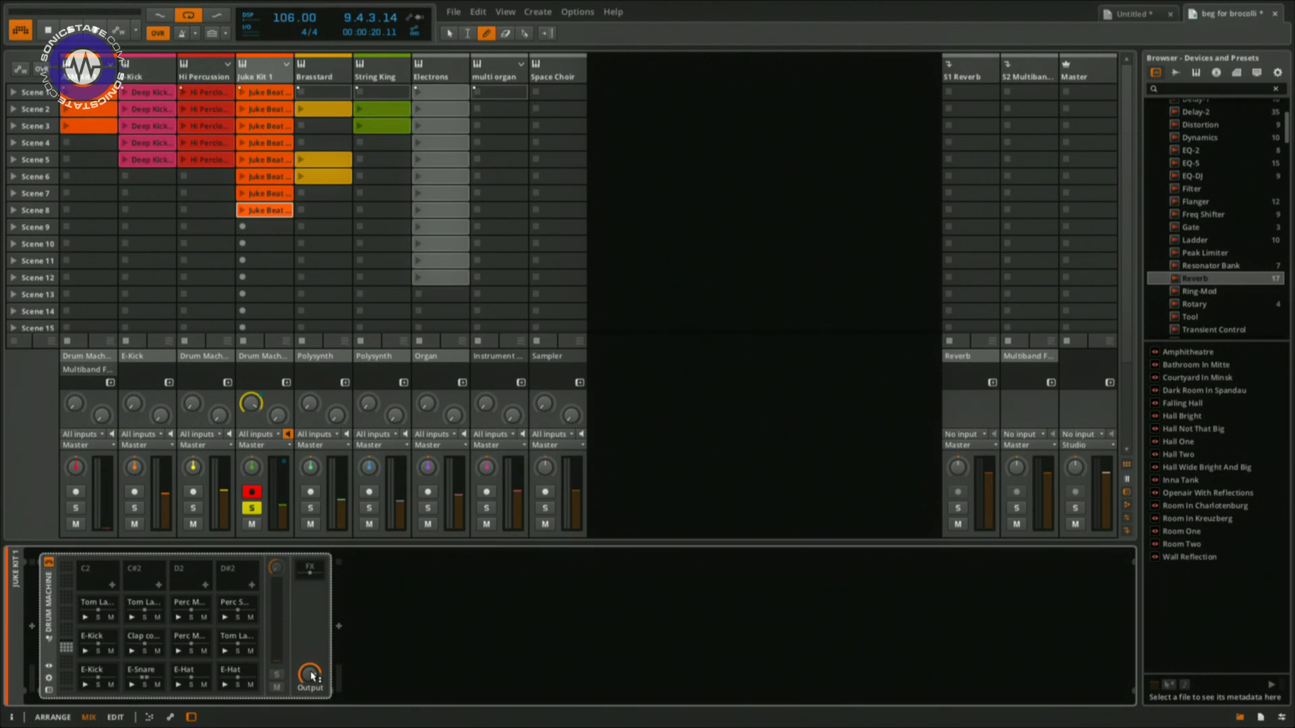
left_click(244, 210)
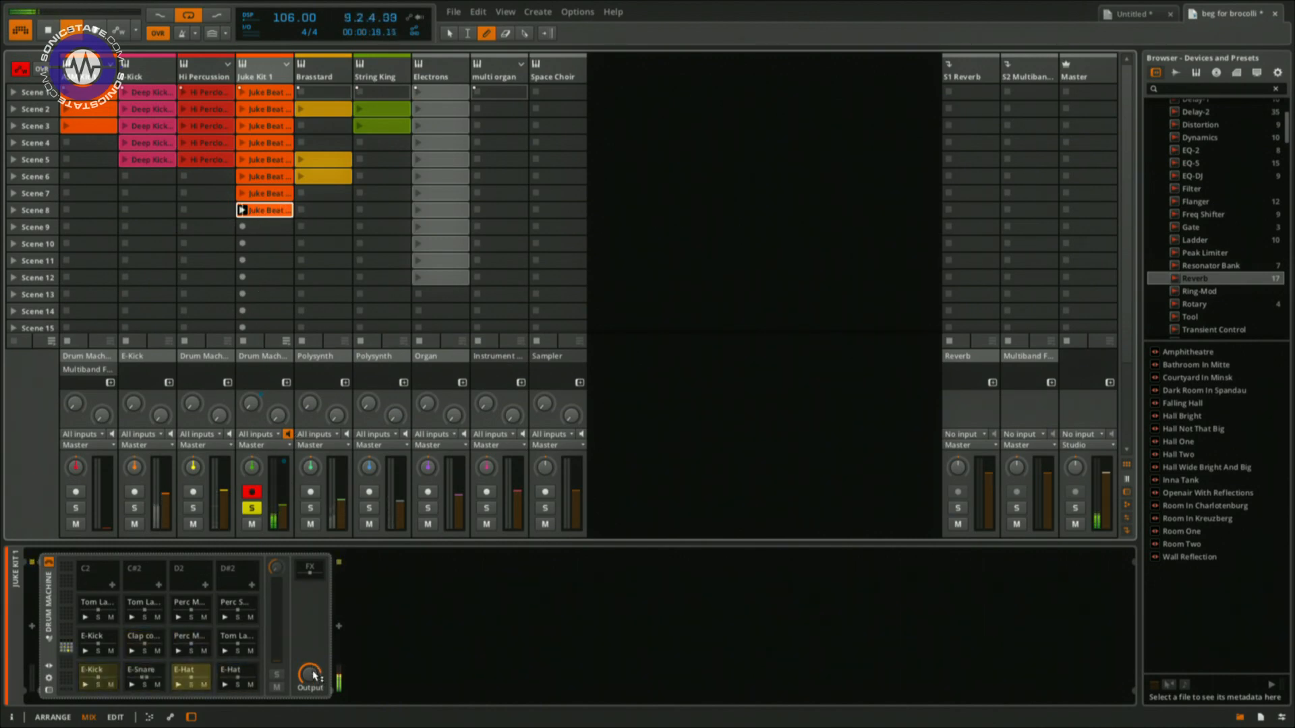
left_click_drag(313, 676, 313, 686)
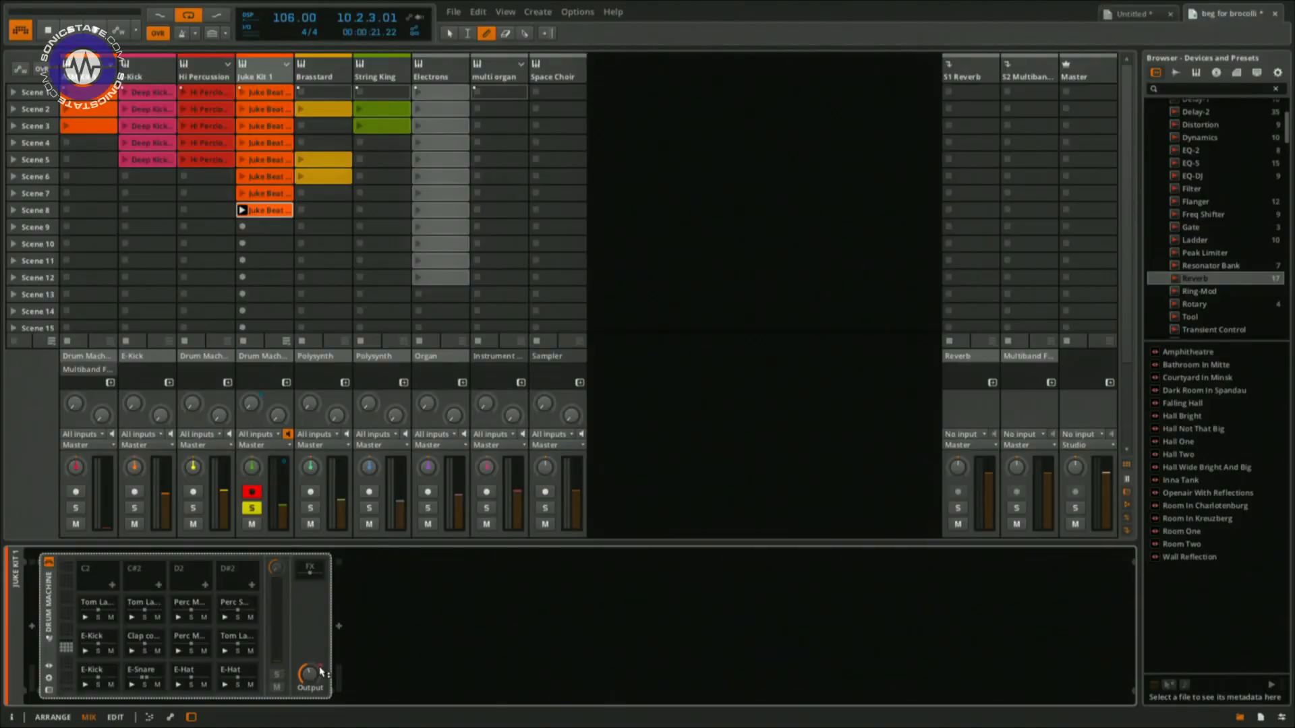
- Open the Juke Beat 08 clip in the full editor and examine its free-looping Drum Machine Master Volume automation
double_click(267, 213)
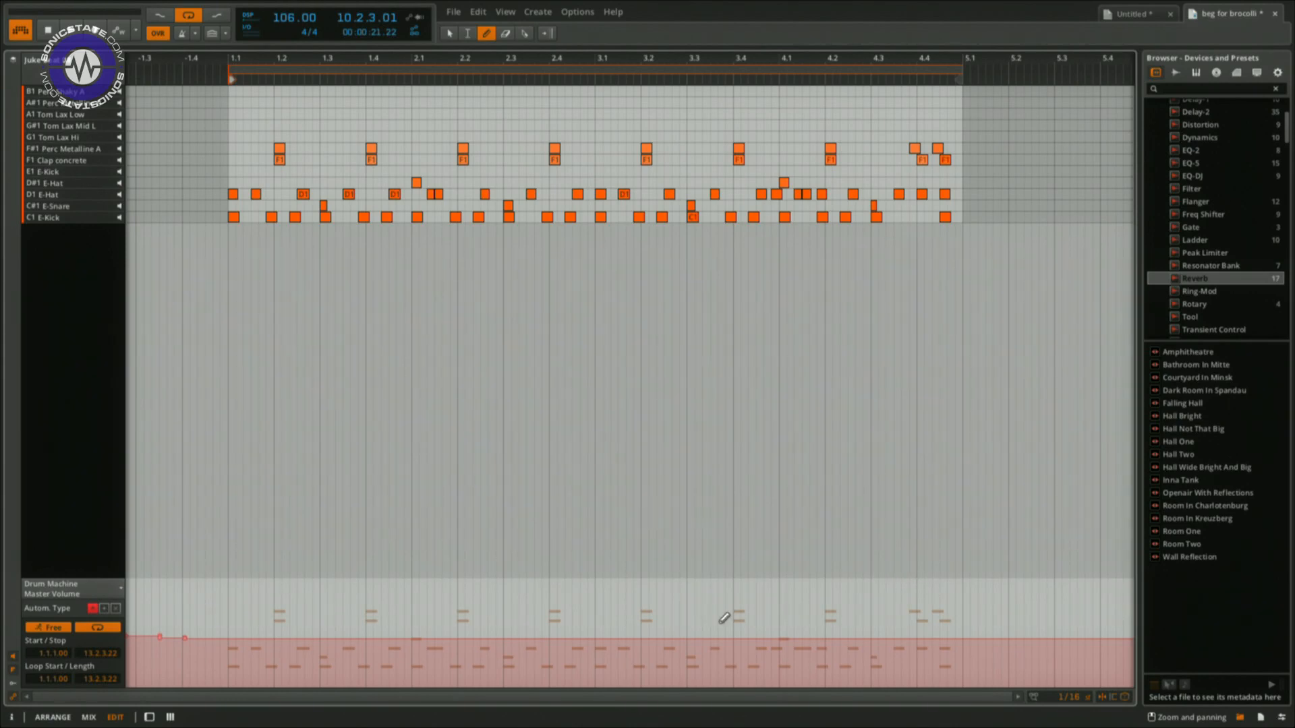
scroll(725, 618, "right", 10)
scroll(724, 618, "left", 15)
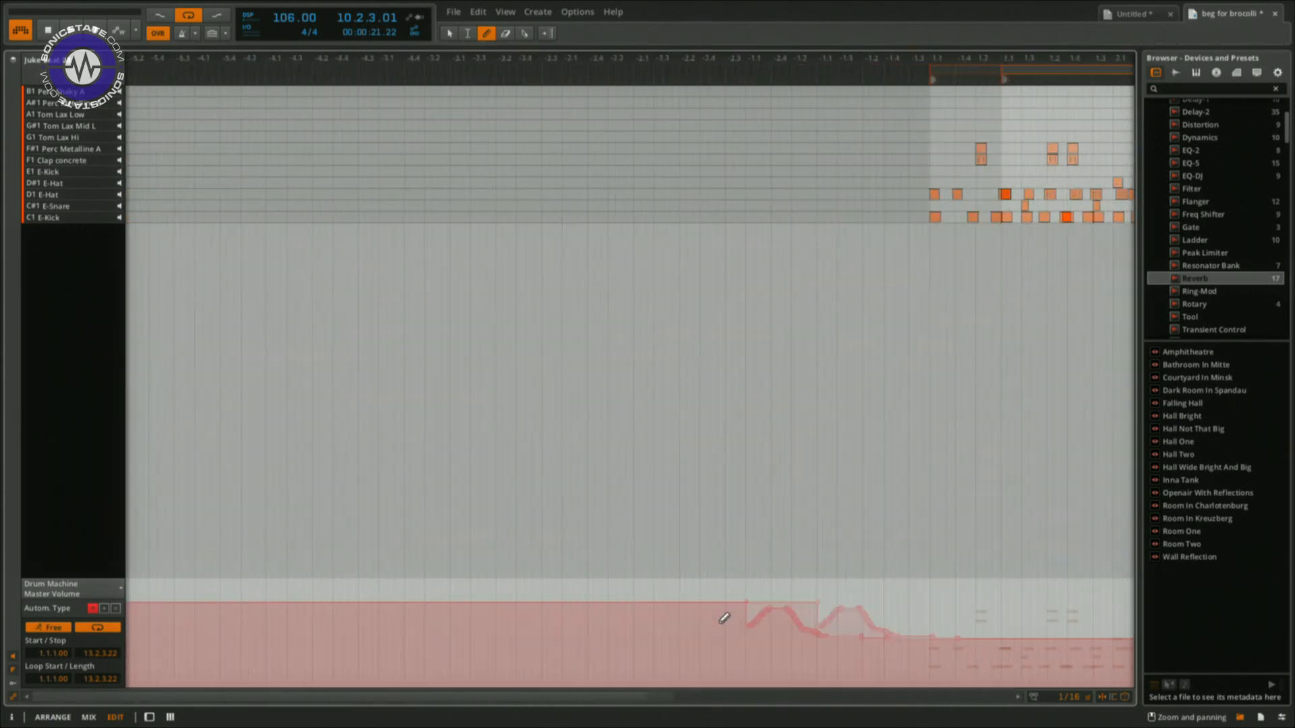
scroll(725, 618, "right", 15)
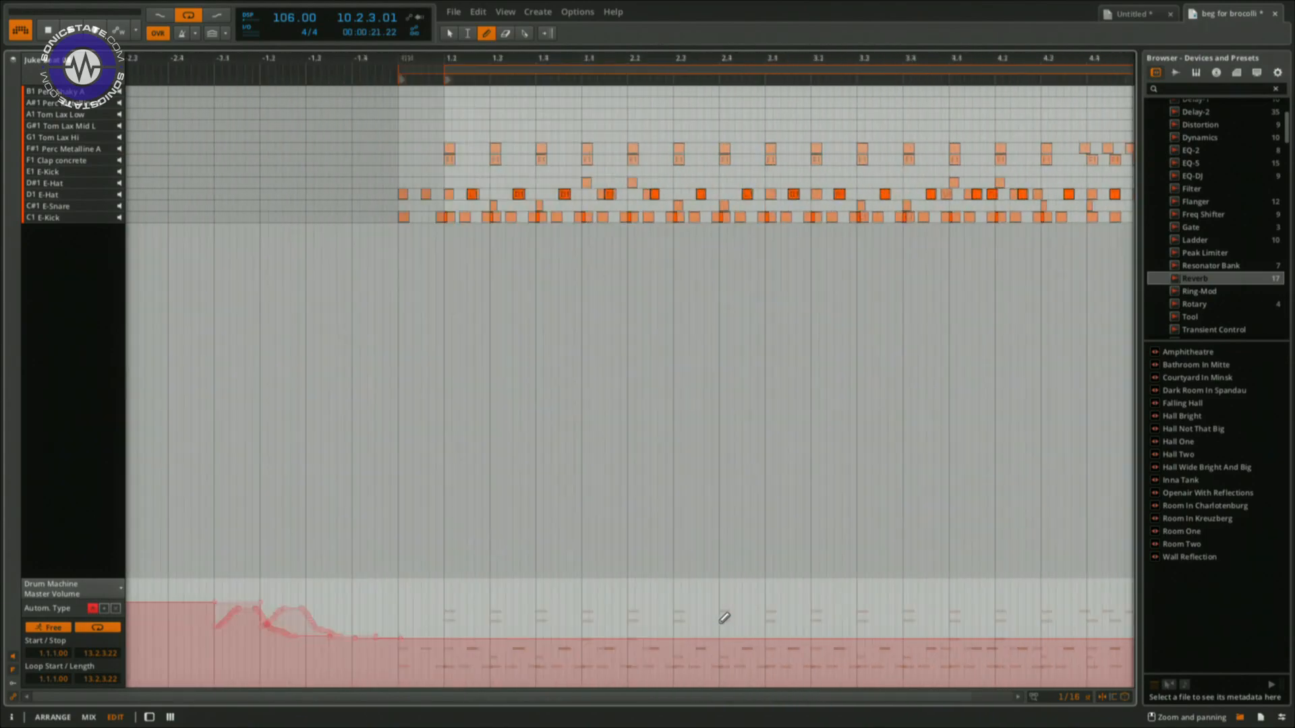
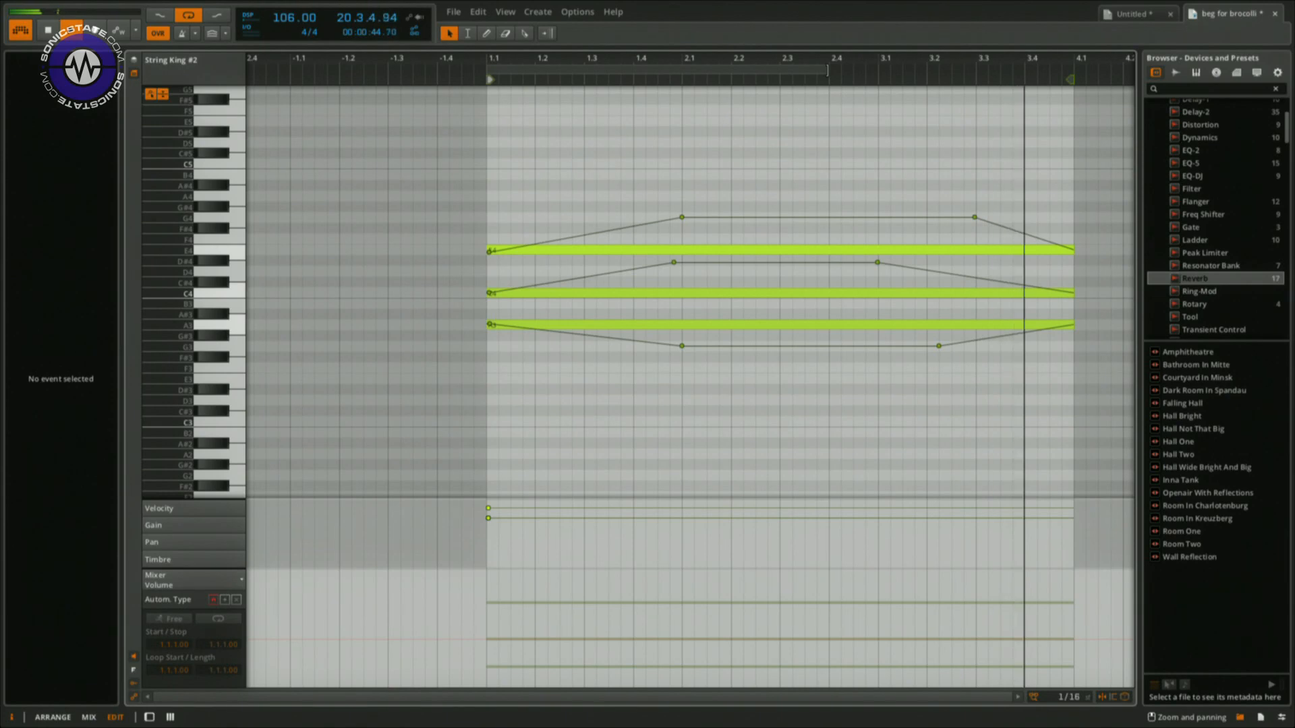
- Stop the String King clip's playback and view the Glitch Beat 02 clip in the Barefoot Kit track's Scene 3 slot
key("space")
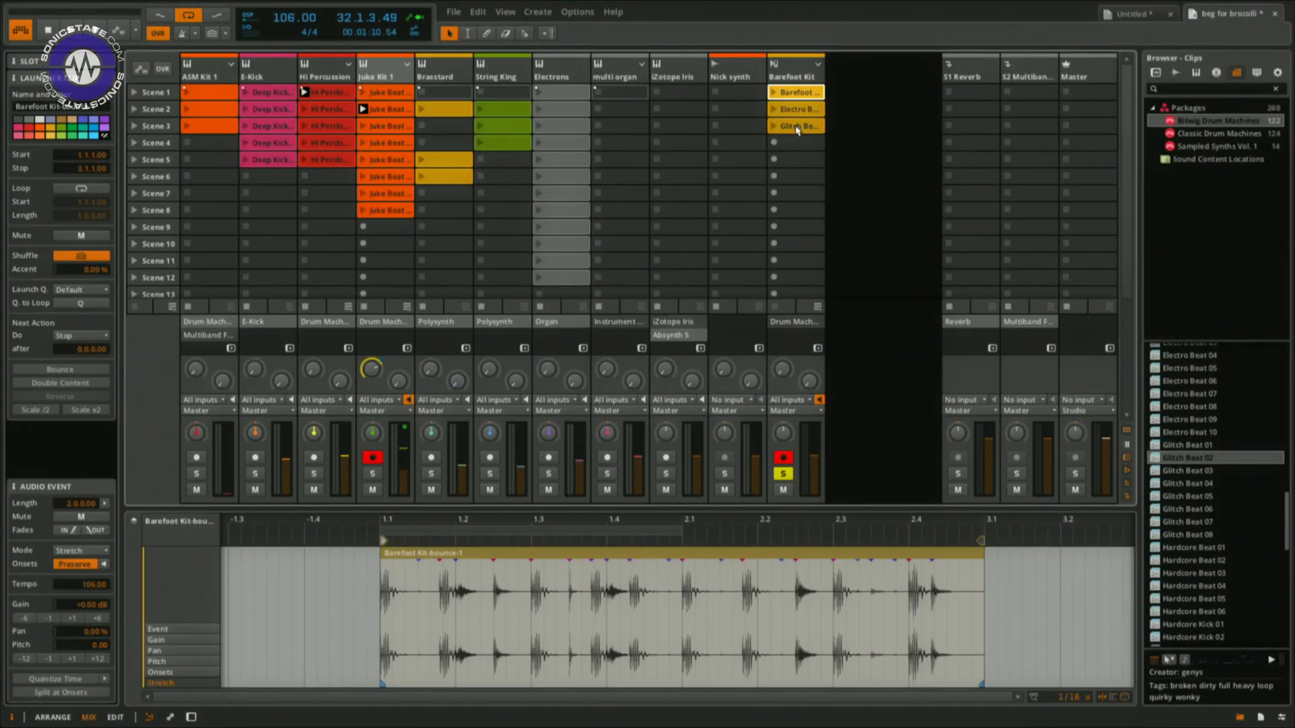
left_click(797, 128)
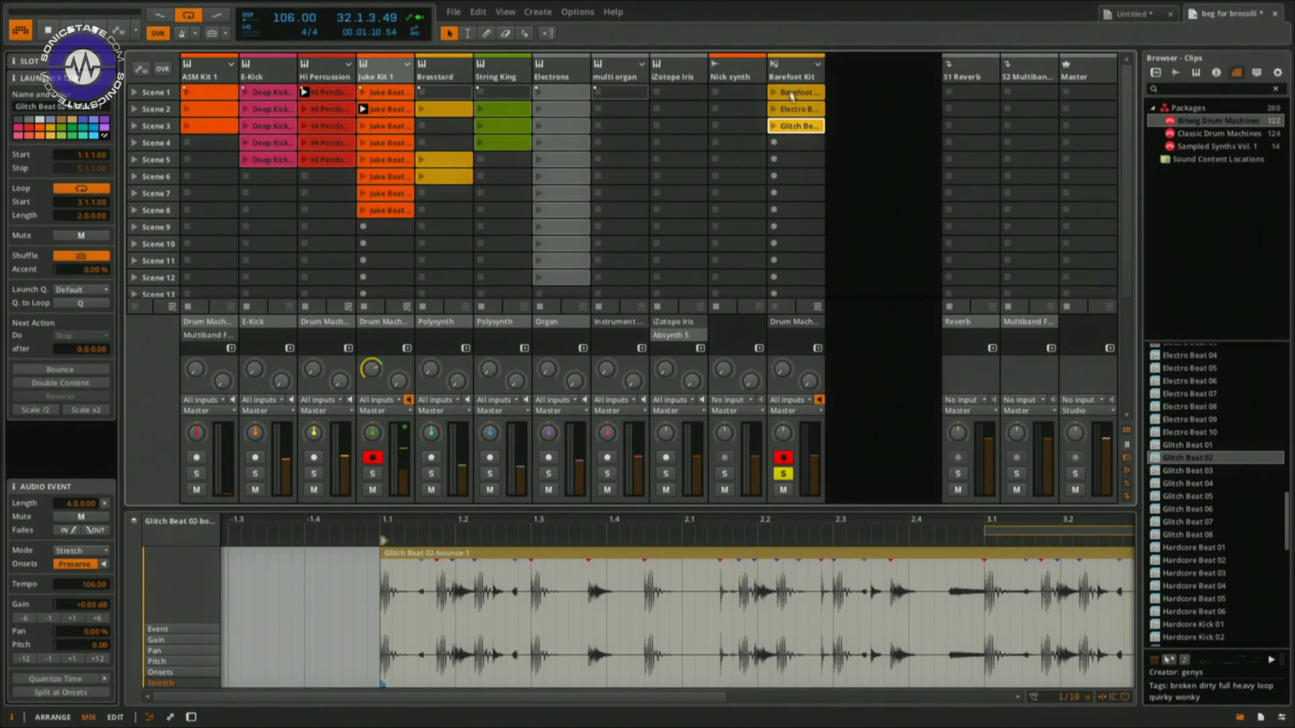
- Launch the Barefoot Kit clip in Scene 1 and move its audio slice around beat 1.2 to about 1.3
left_click(792, 96)
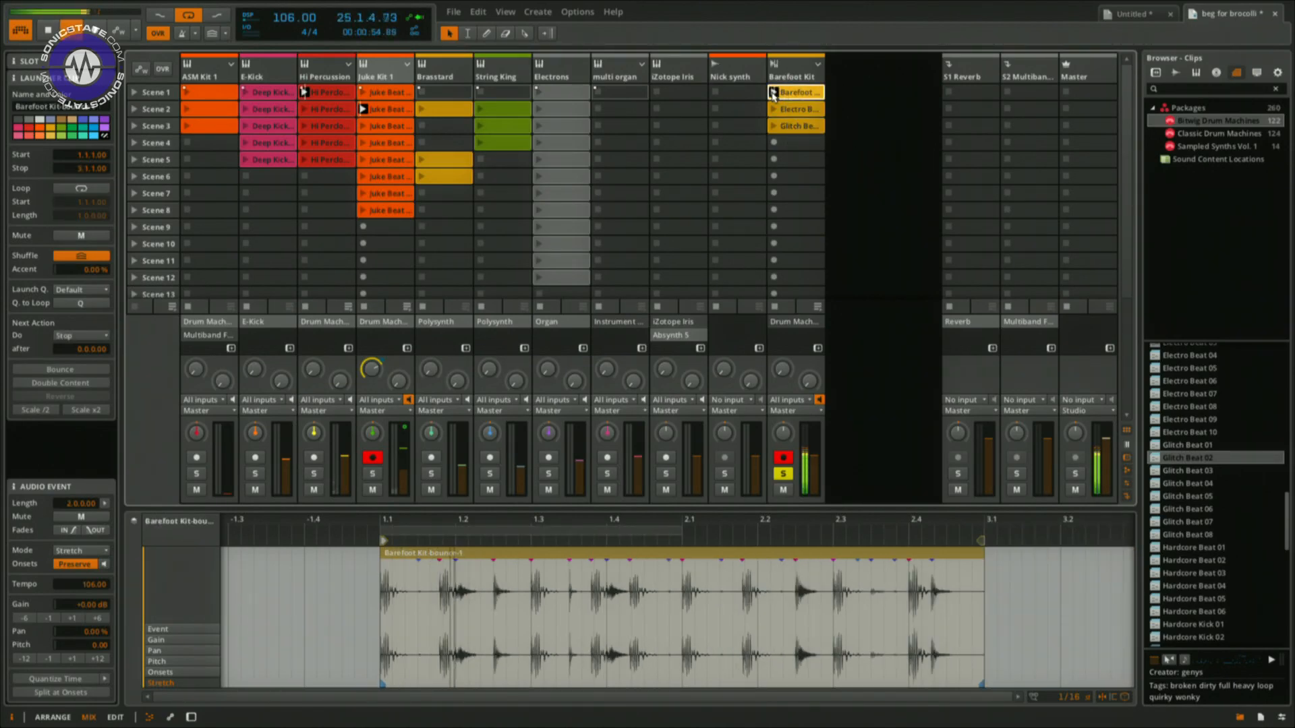
left_click_drag(685, 533, 631, 533)
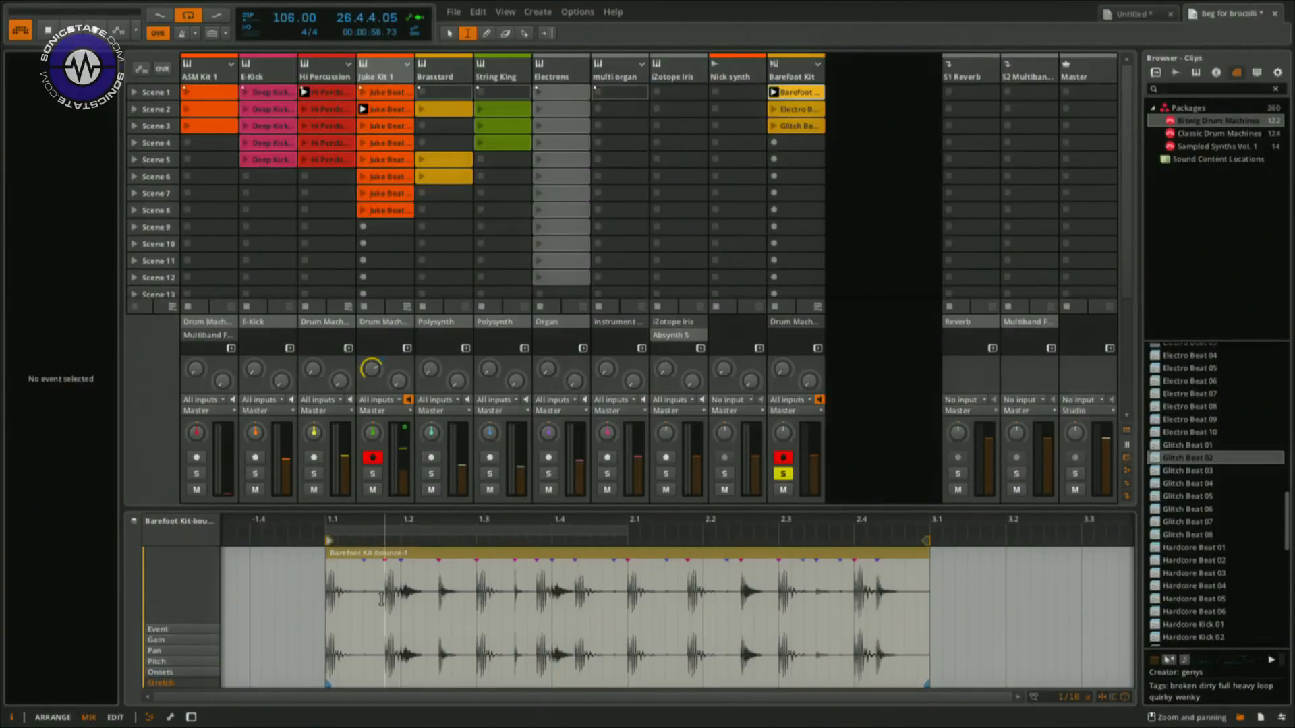
left_click(381, 599)
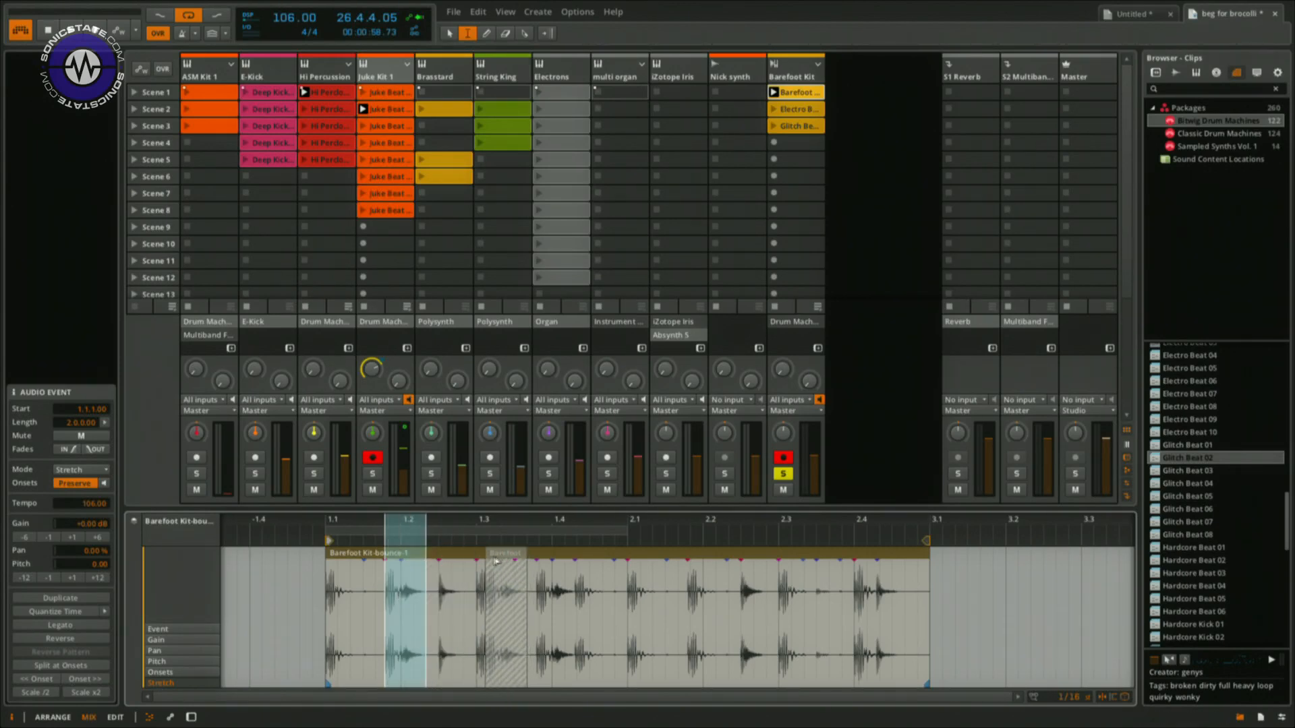
left_click_drag(496, 561, 488, 562)
left_click(438, 588)
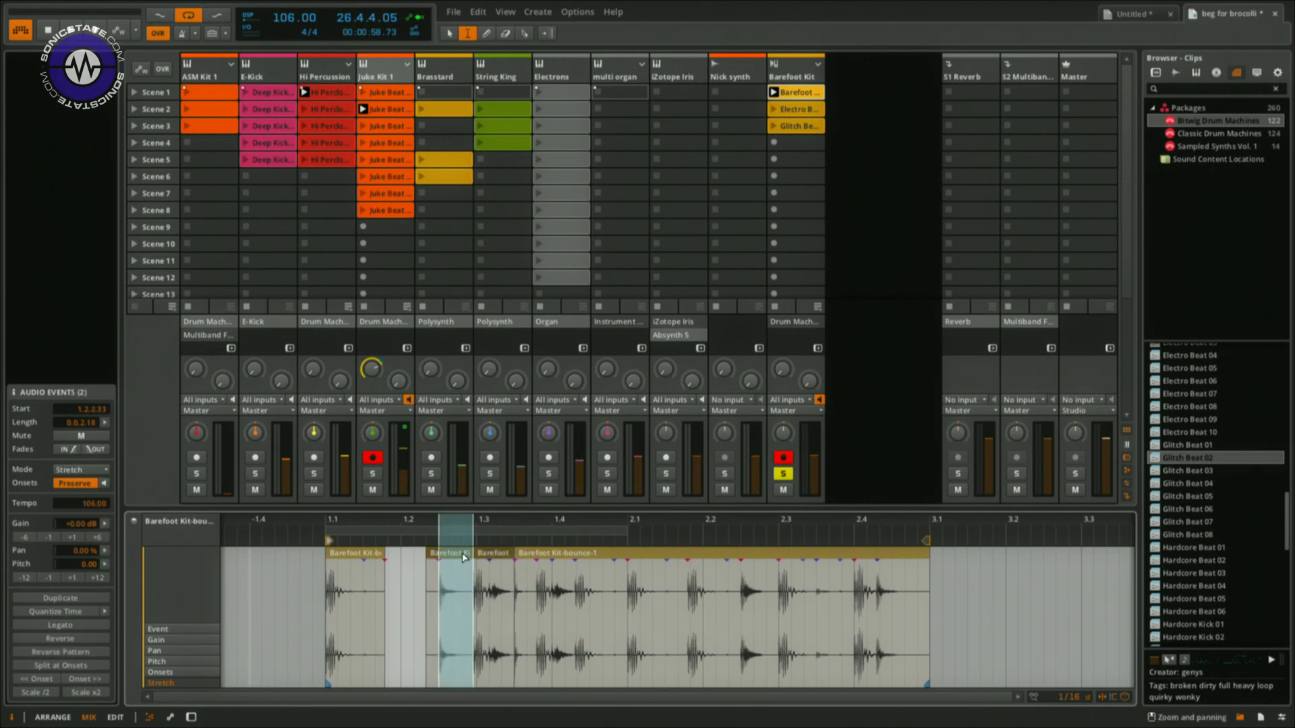
- In the full editor, move the slice before beat 1.4 to about 1.2, shift the 1.4–2.1 slice into its gap, and play the clip
left_click(115, 716)
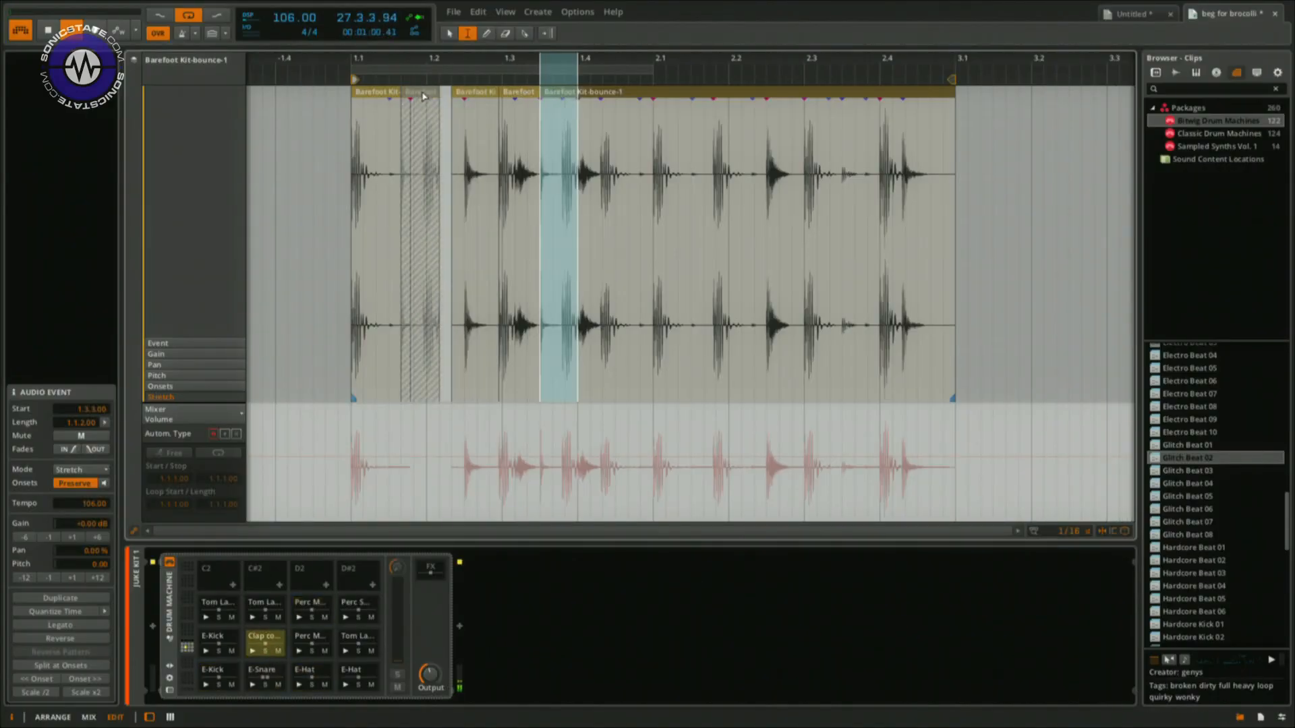
left_click_drag(424, 97, 433, 96)
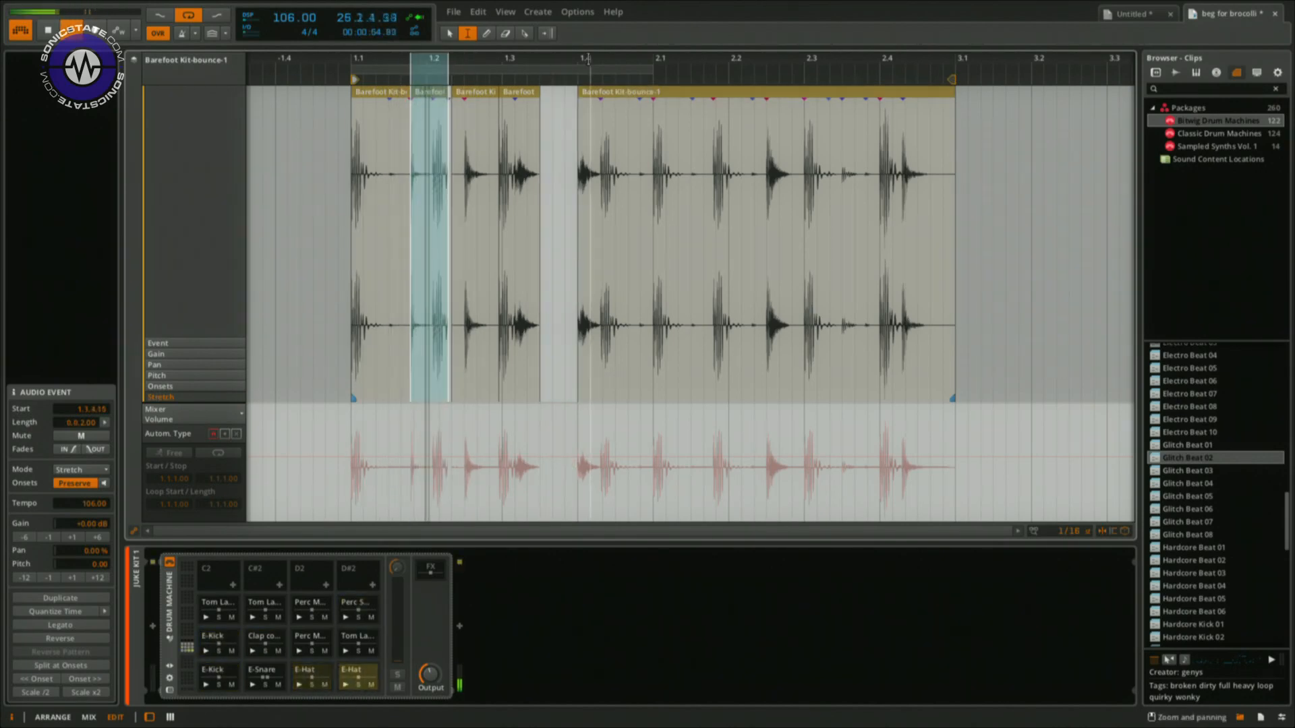
left_click_drag(578, 125, 621, 124)
left_click(621, 124)
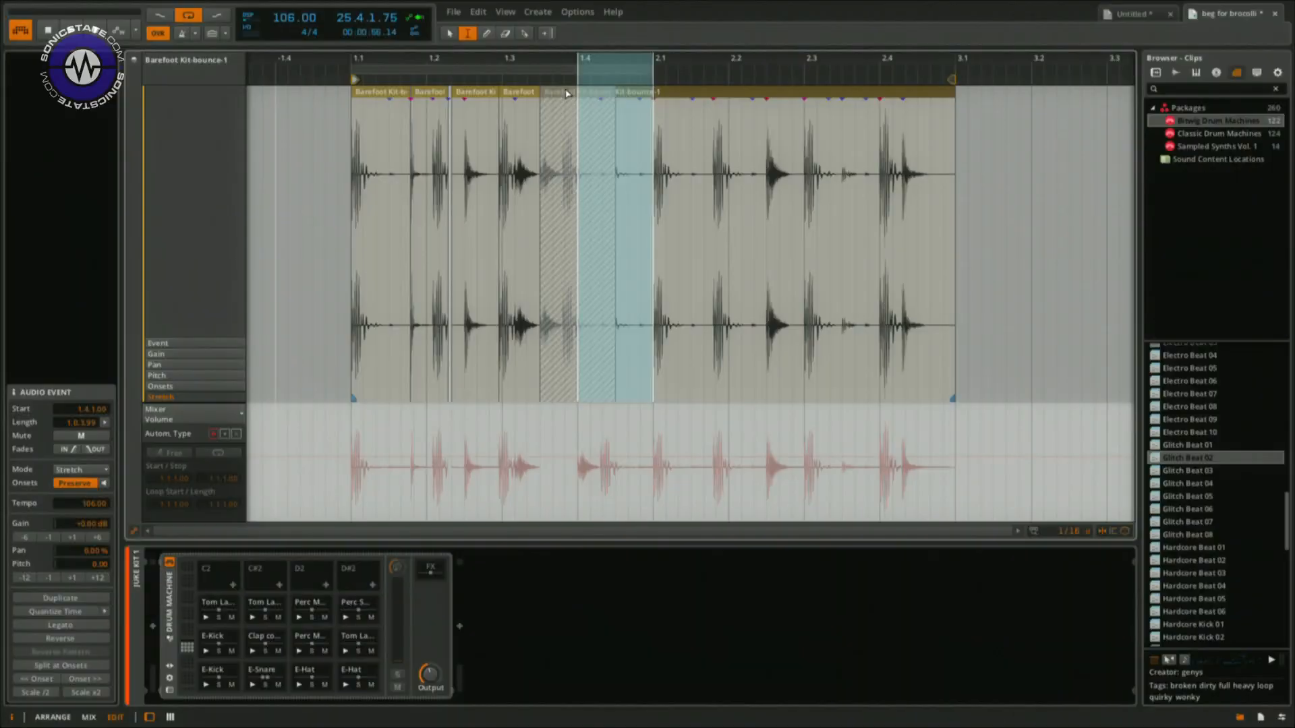
left_click(560, 97)
key("space")
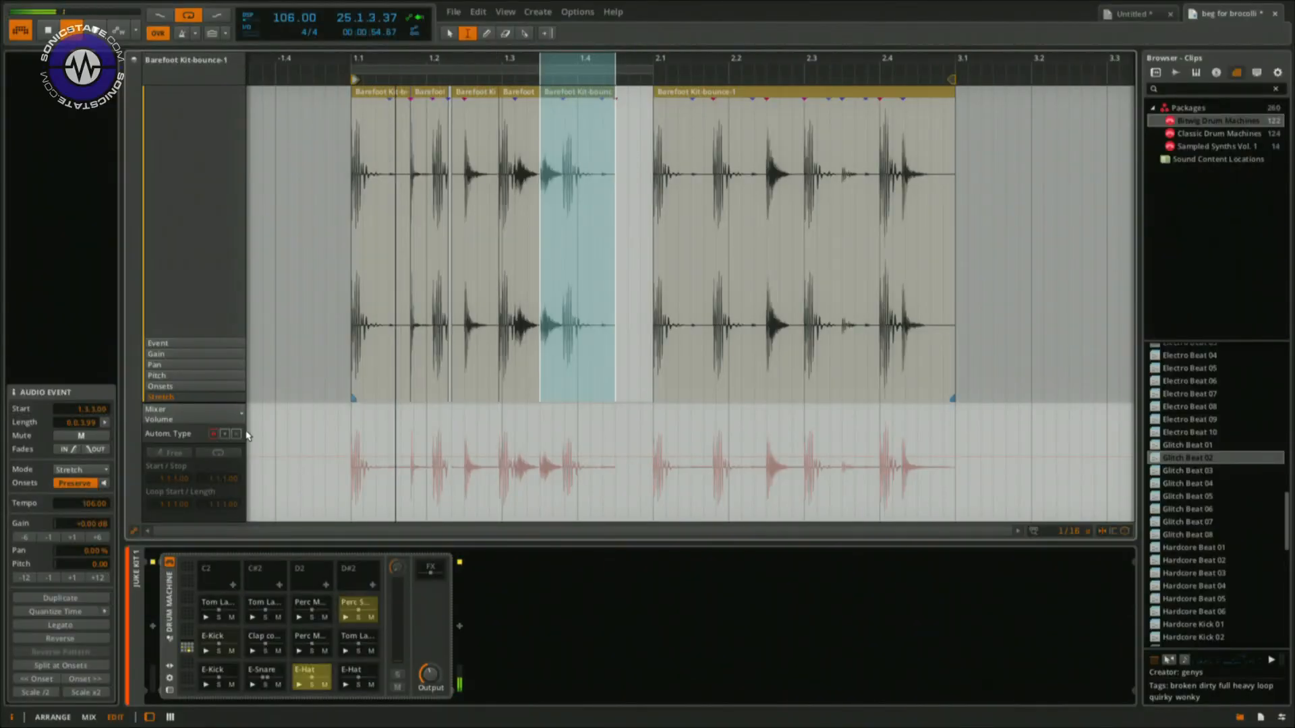
- Draw a rising and falling Pitch curve with the Pen tool across the clip's slices, peaking at about +12
left_click(172, 377)
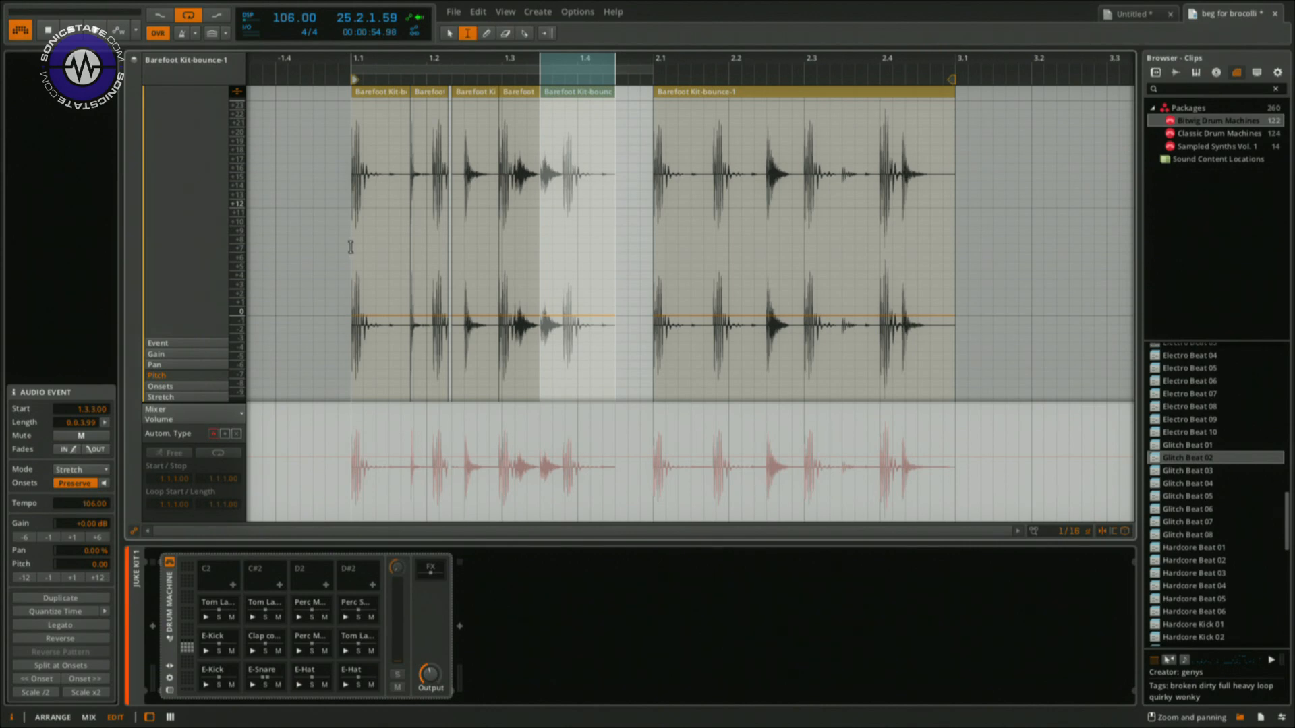
left_click(354, 313)
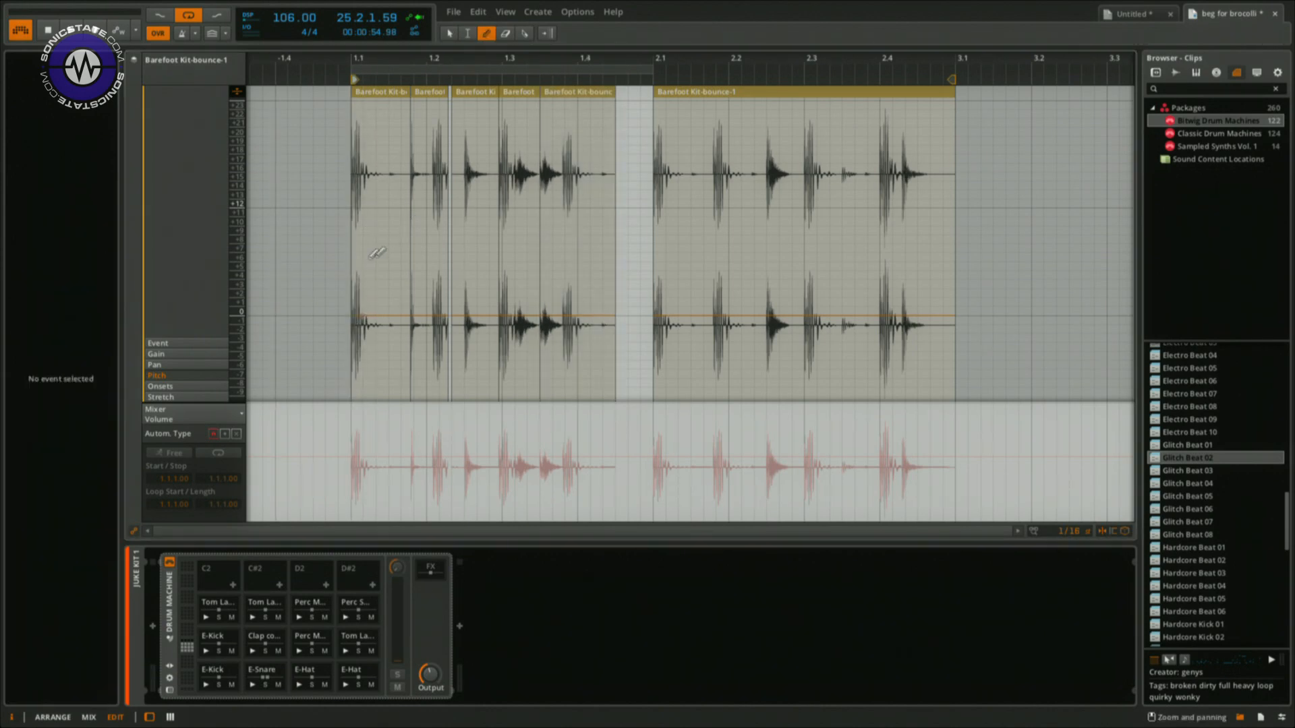
left_click_drag(357, 307, 352, 203)
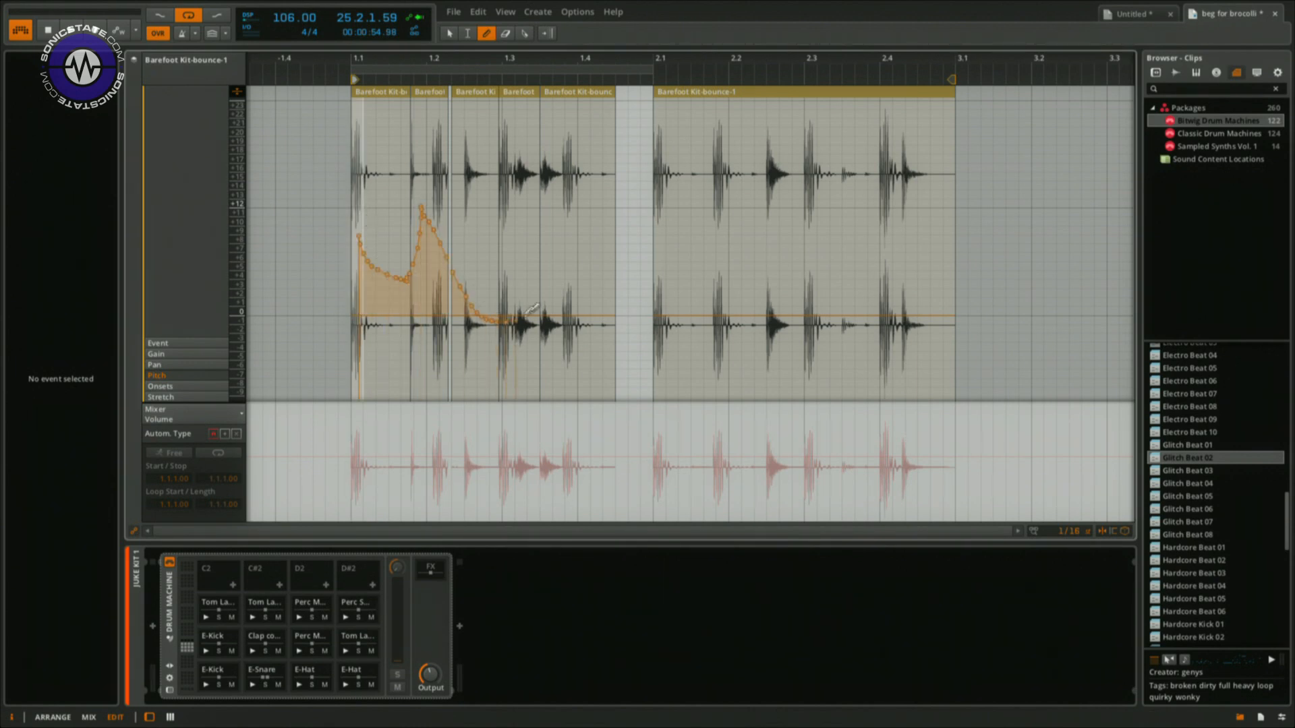
left_click_drag(530, 313, 533, 308)
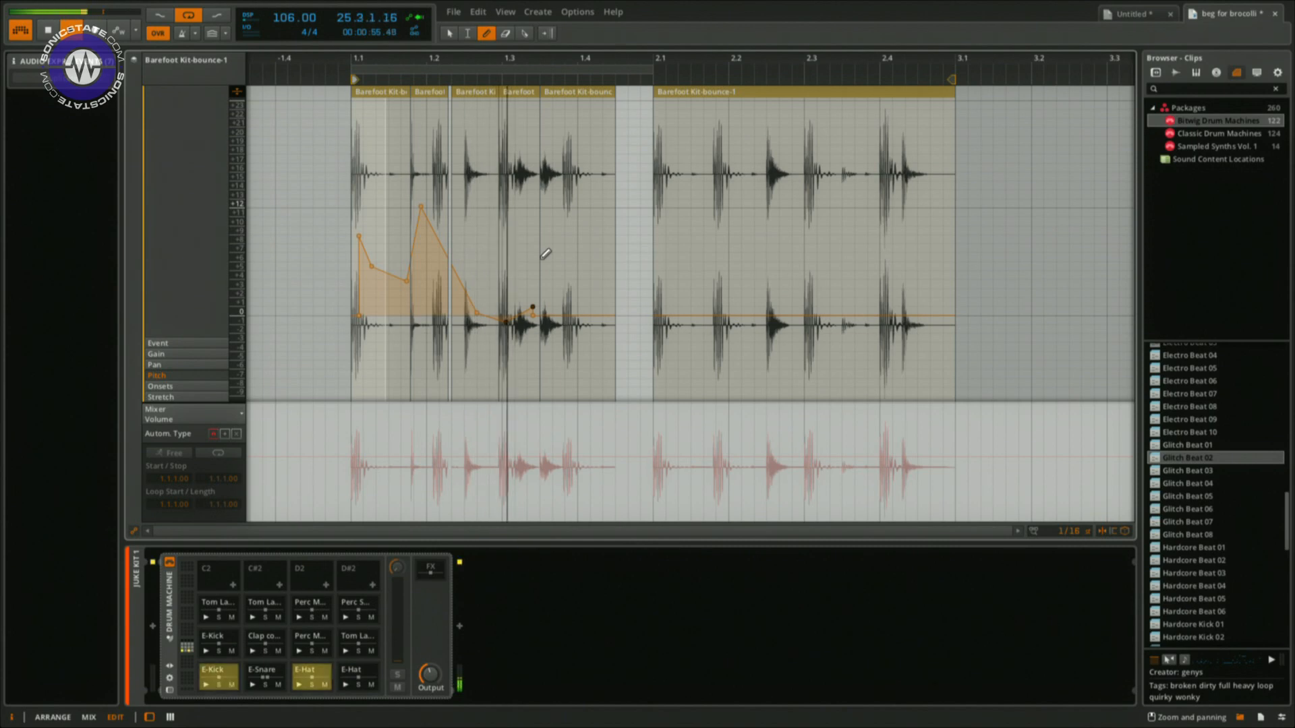
left_click_drag(740, 218, 742, 223)
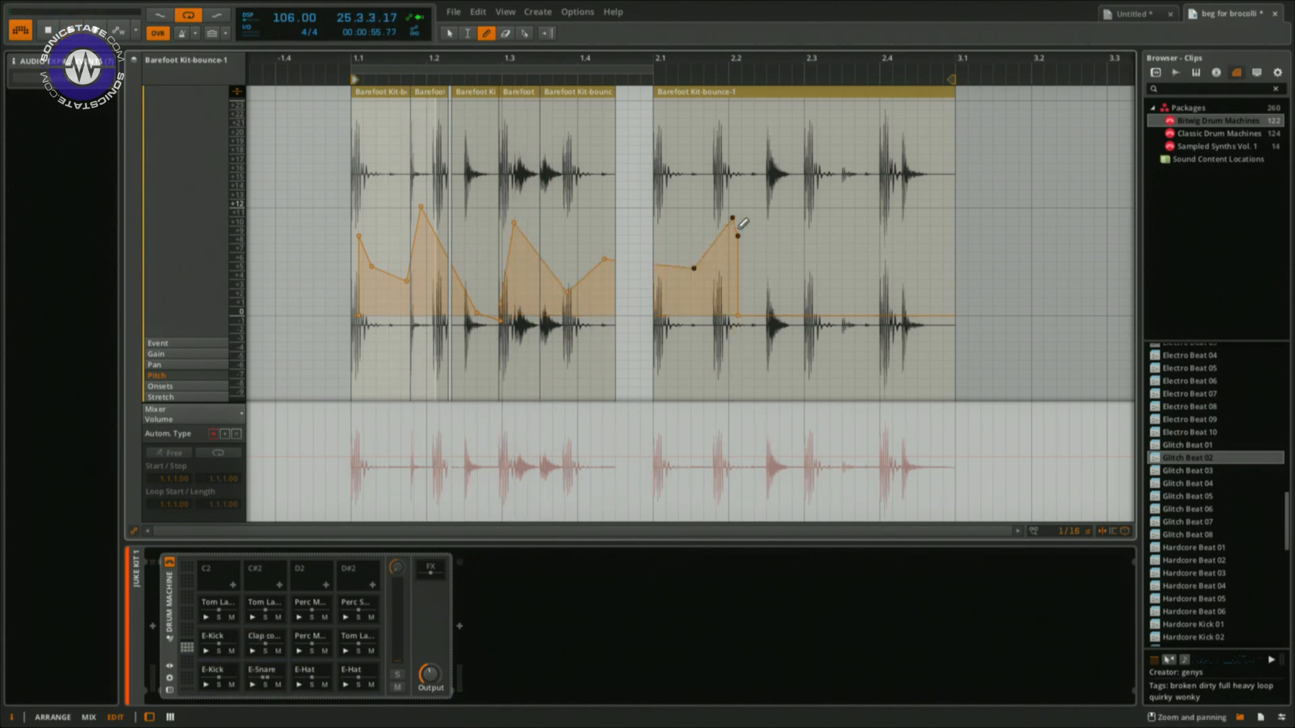
left_click_drag(920, 223, 932, 229)
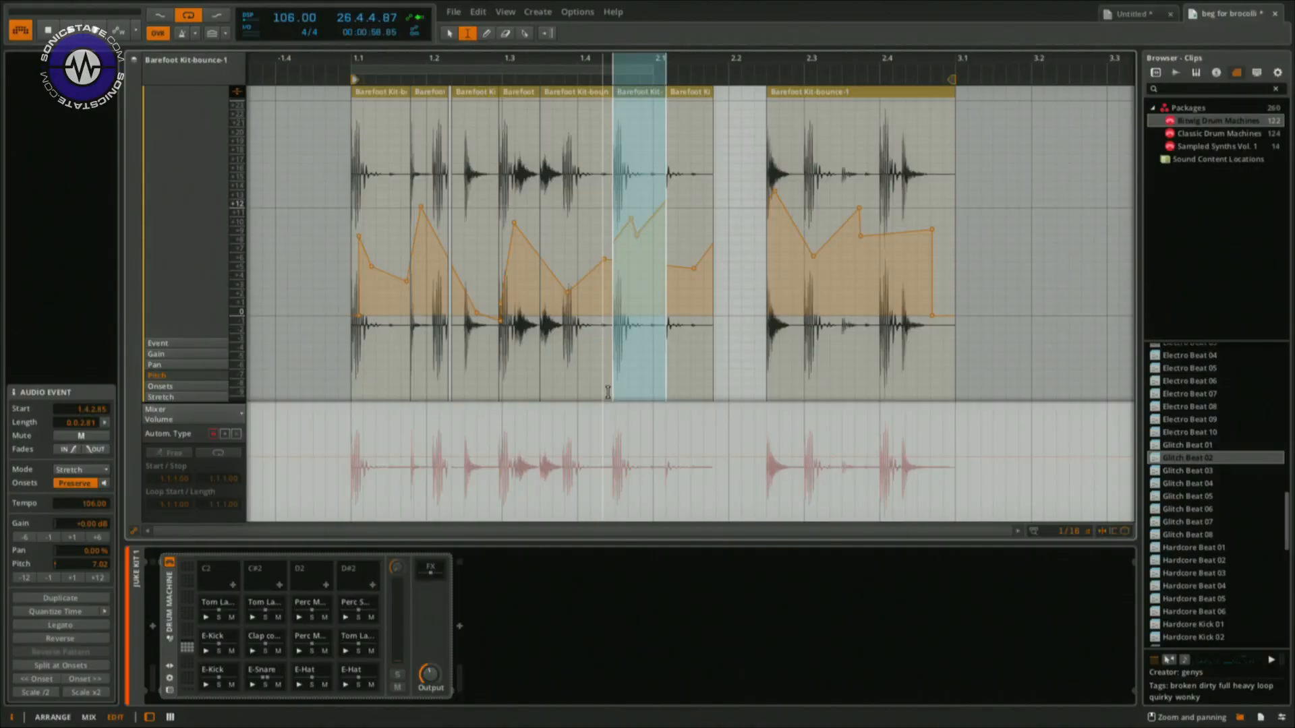
- Select the short audio slice just after beat 2.1 and switch the clip's display from Pitch to Stretch
left_click(449, 37)
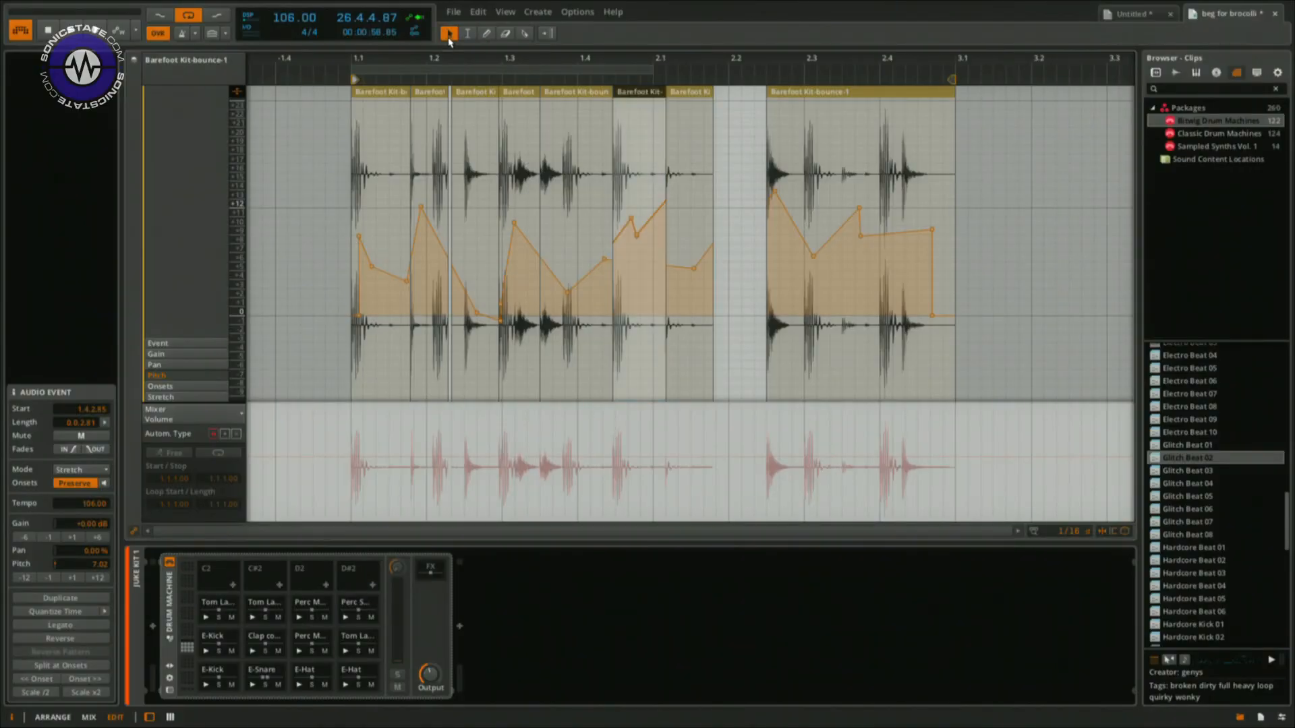
left_click(667, 397)
left_click(668, 94)
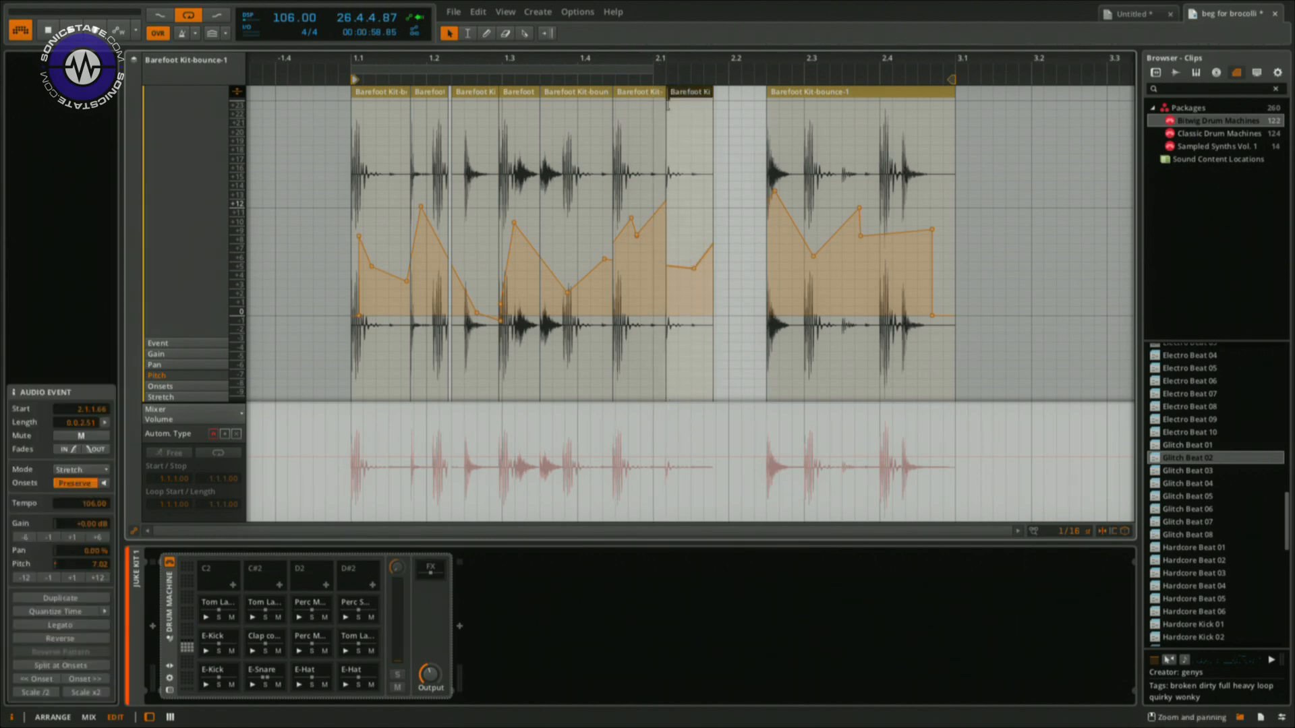
mouse_move(680, 94)
left_mouse_down()
mouse_move(731, 92)
mouse_move(690, 90)
left_mouse_up()
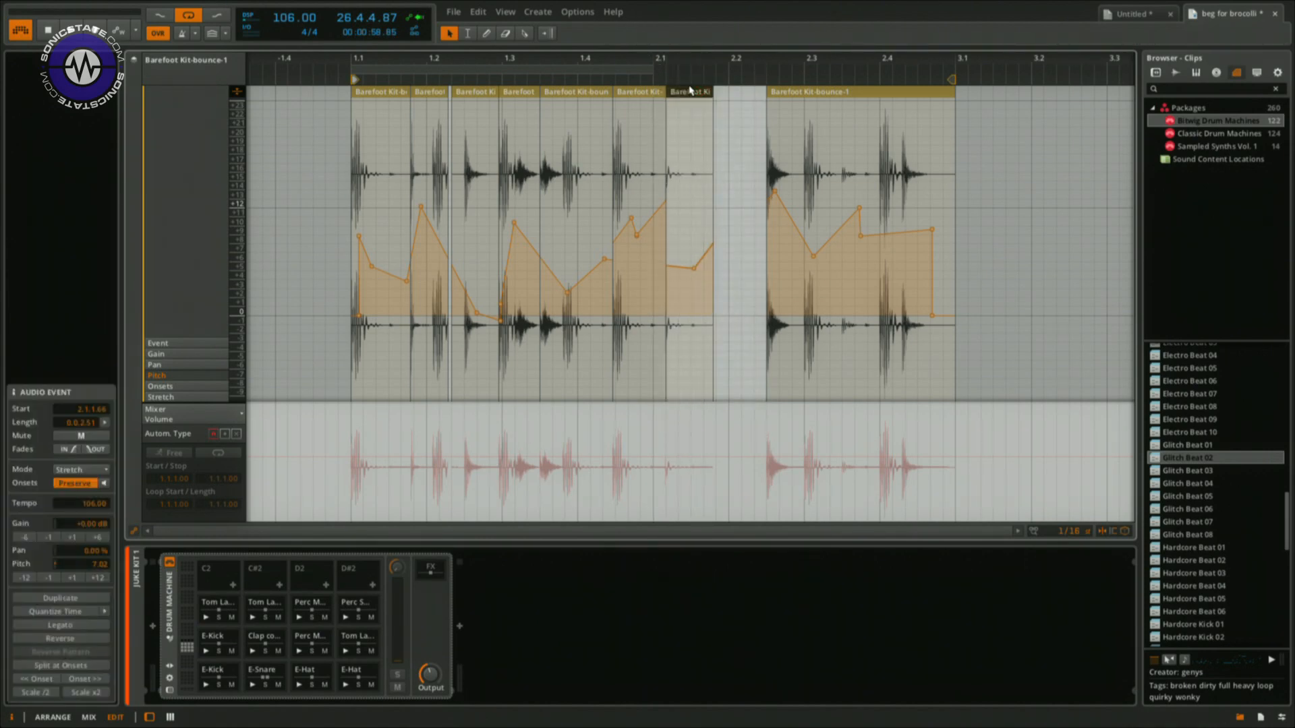
left_click(169, 387)
left_click(171, 398)
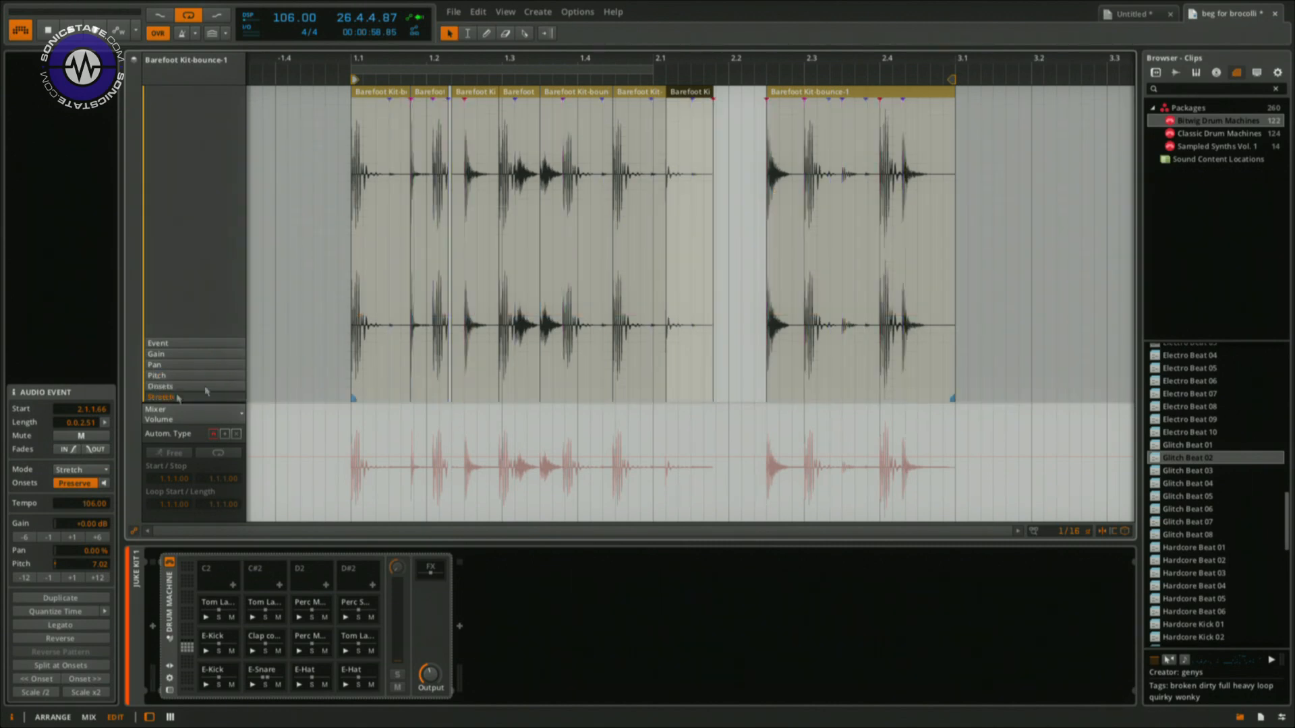
- Warp the clip's audio by adding and moving stretch markers, and extend the slice ending near 2.2 to meet the next one
left_click(569, 401)
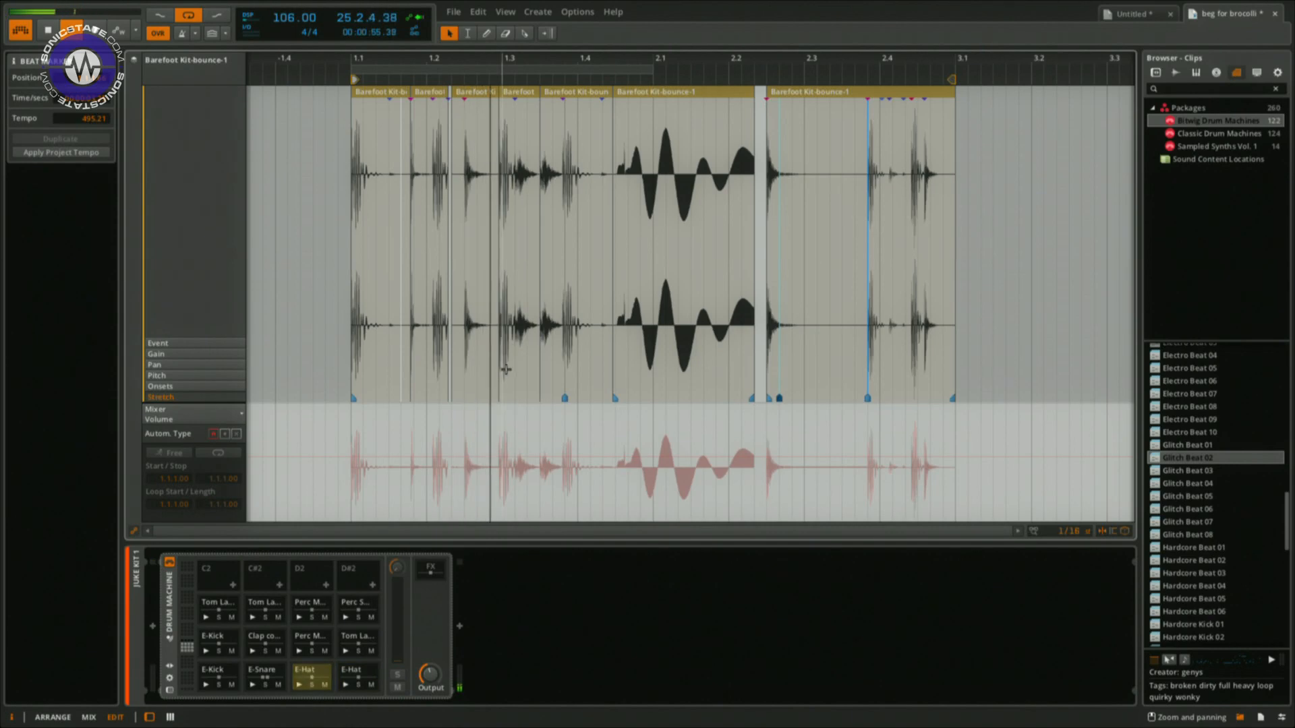
left_click(543, 382)
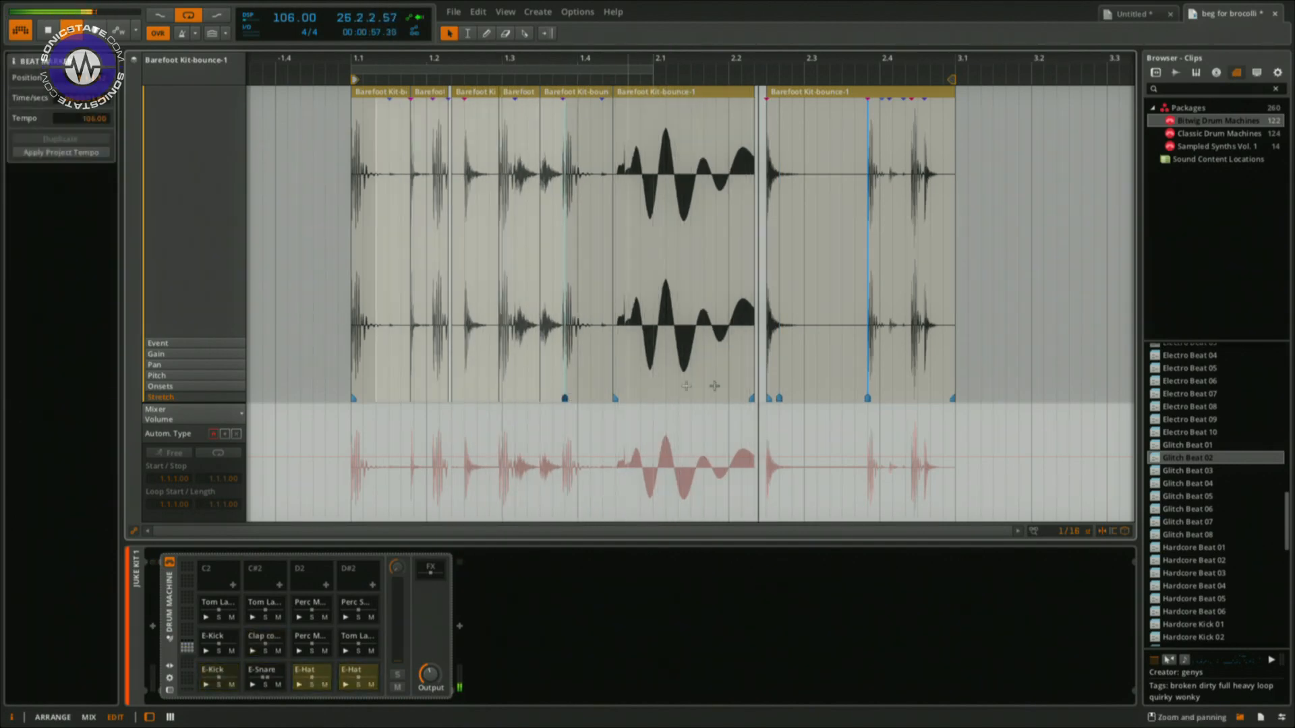
left_click_drag(867, 399, 846, 399)
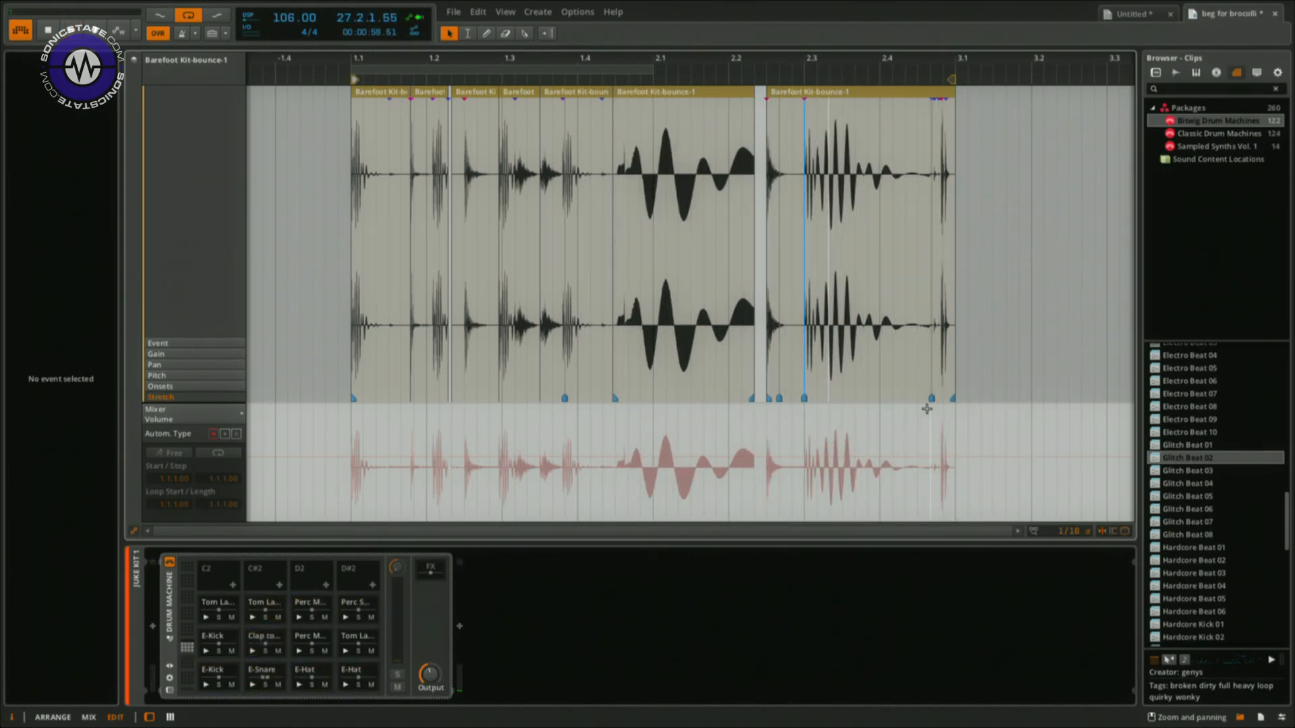
left_click_drag(747, 334, 769, 338)
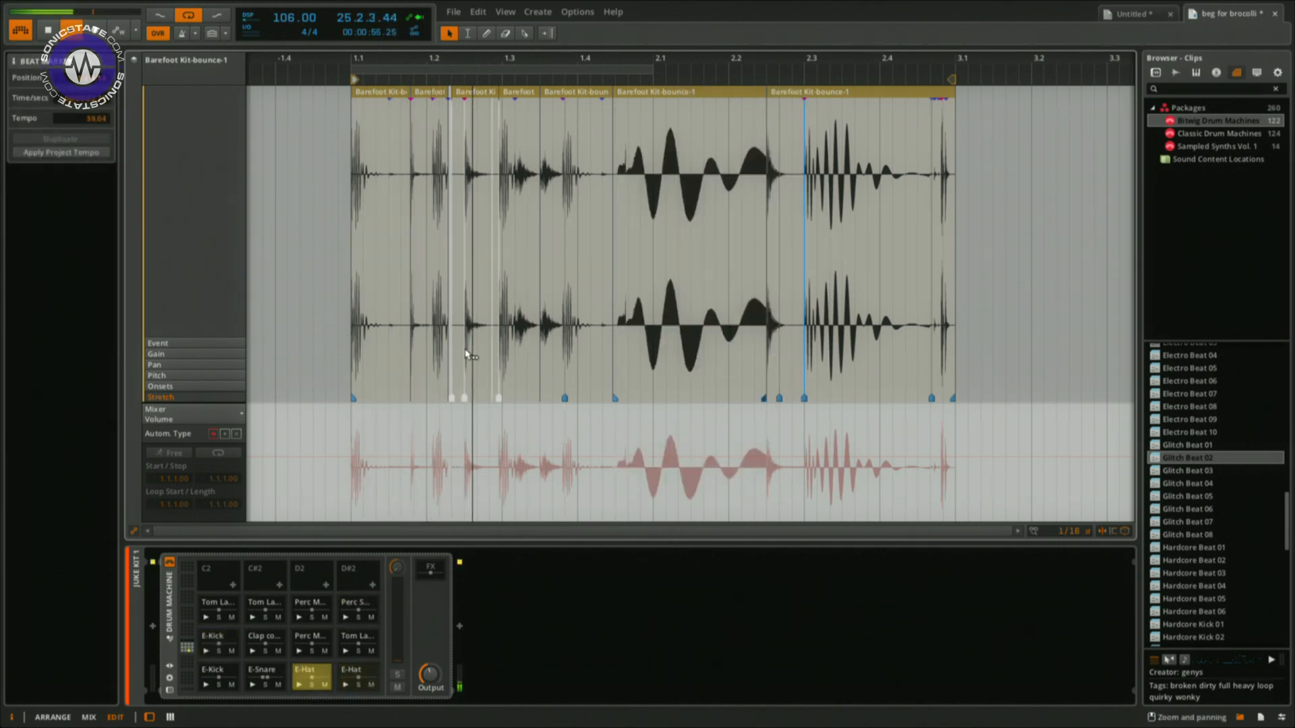